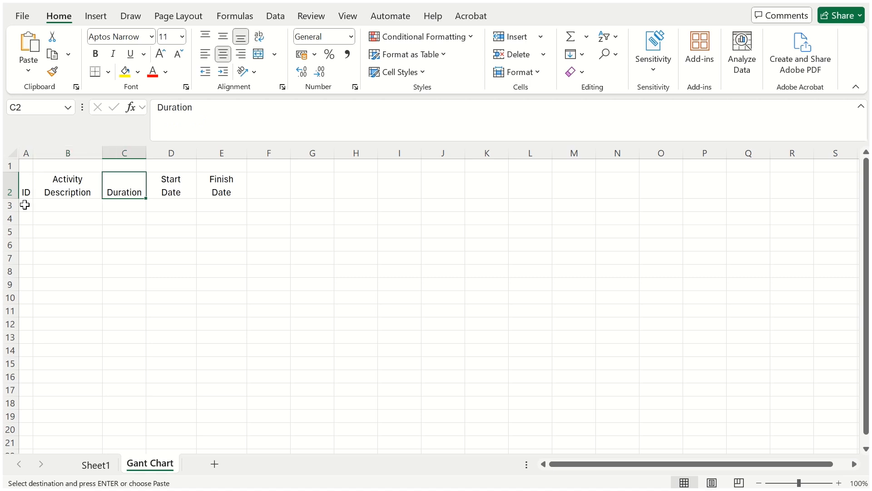
# - Fill rows 3 to 12 with IDs 1–10, Activity 1–10, and durations 5, 10, 2, 4, 11, 17, 6, 8, 3 and 13
pyautogui.press('Right')
pyautogui.press('Right')
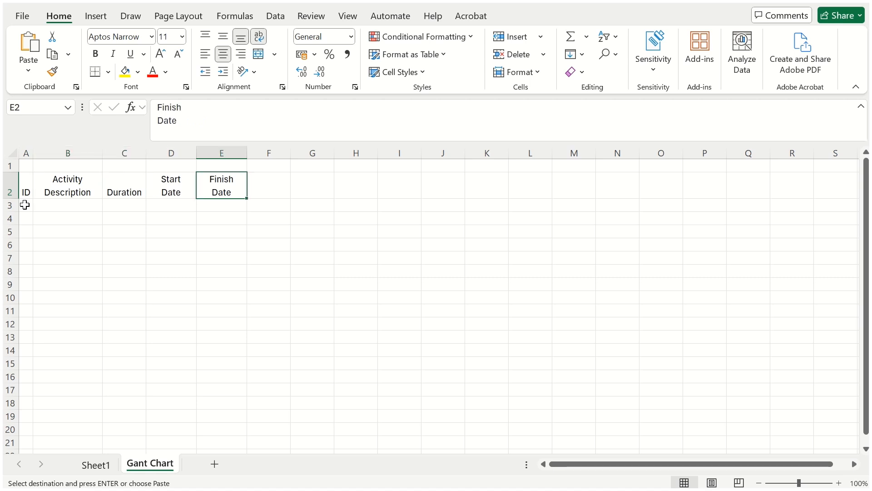
pyautogui.click(25, 204)
pyautogui.write('1\tActivity 1\t5 2\tActivity 2\t10 3\tActivity 3\t2 4\tActivity 4\t4 5\tActivity 5\t11 6\tActivity 6\t17 7\tActivity 7\t6 8\tActivity 8\t8 9\tActivity 9\t3 10\tActivity 10\t13')
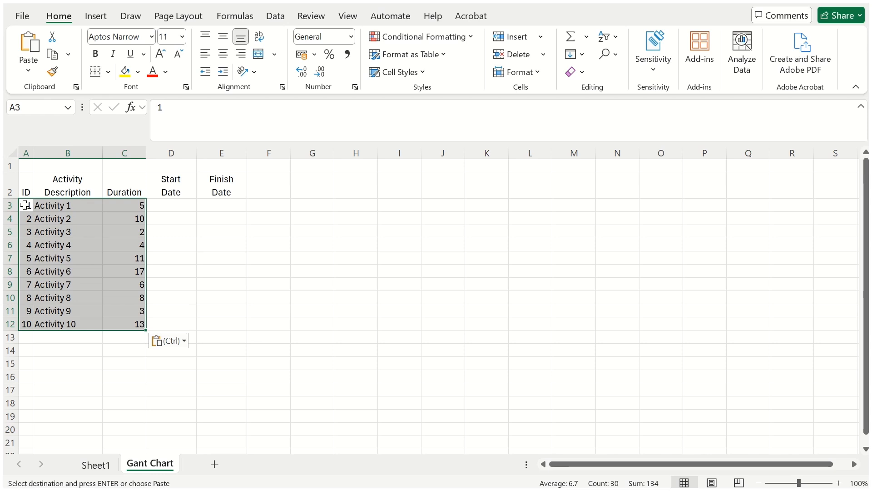
# - Enter 1-3-25 as the start date of Activity 1 in cell D3
pyautogui.click(165, 205)
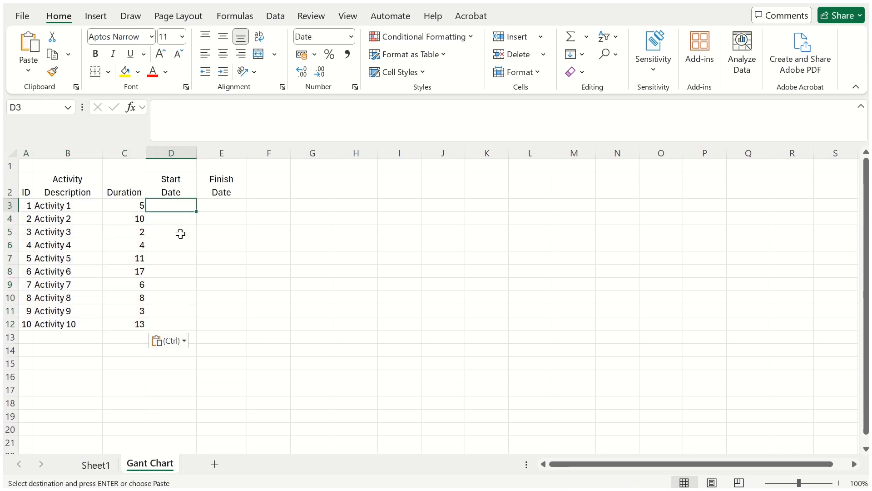
pyautogui.write('1-3-25')
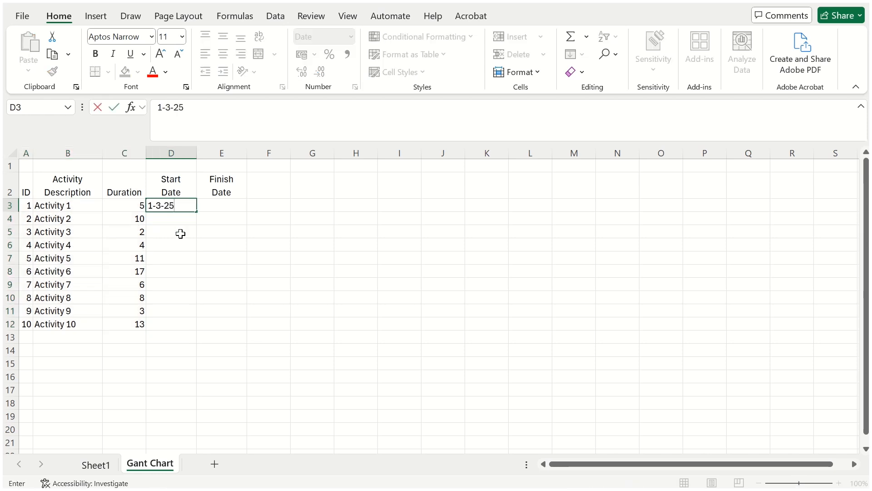
pyautogui.press('Return')
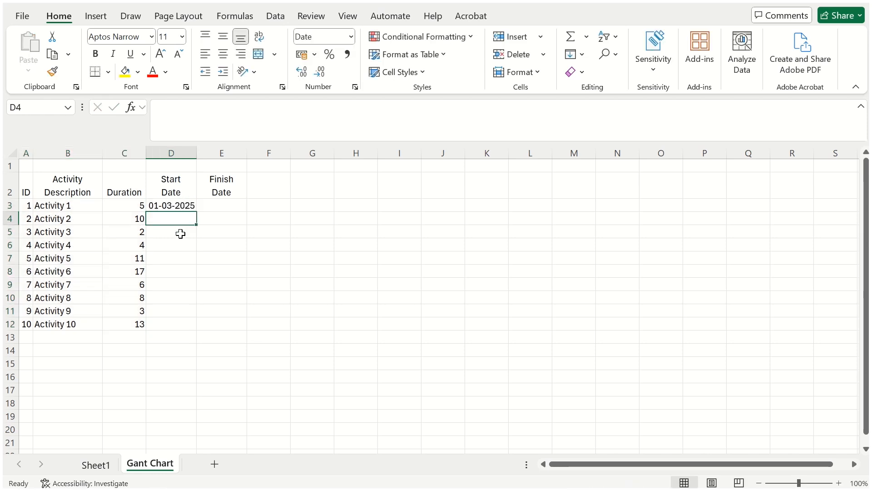
# - Calculate Activity 1's finish date in cell E3 with the formula =D3+C3-1
pyautogui.click(217, 208)
pyautogui.write('=')
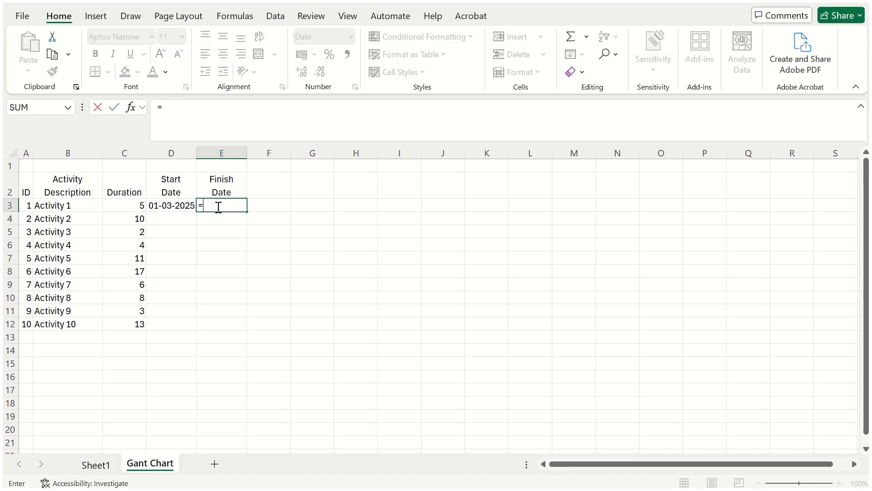
pyautogui.click(185, 207)
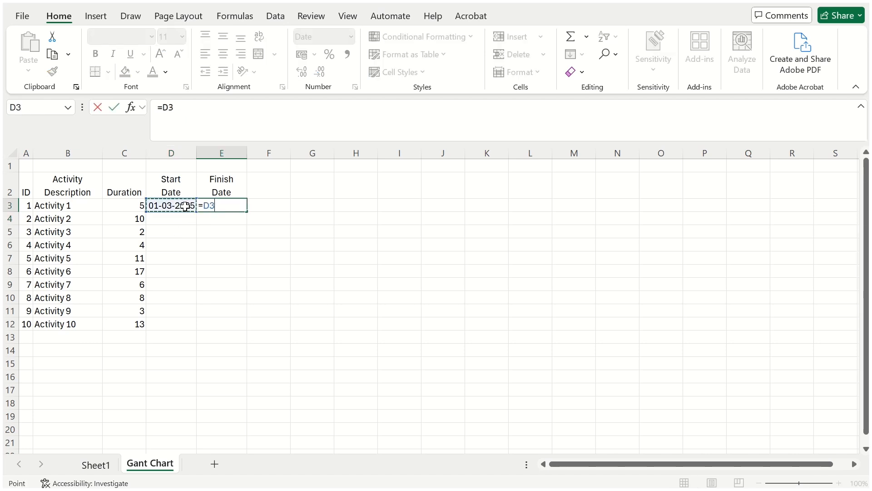
pyautogui.write('+')
pyautogui.click(136, 209)
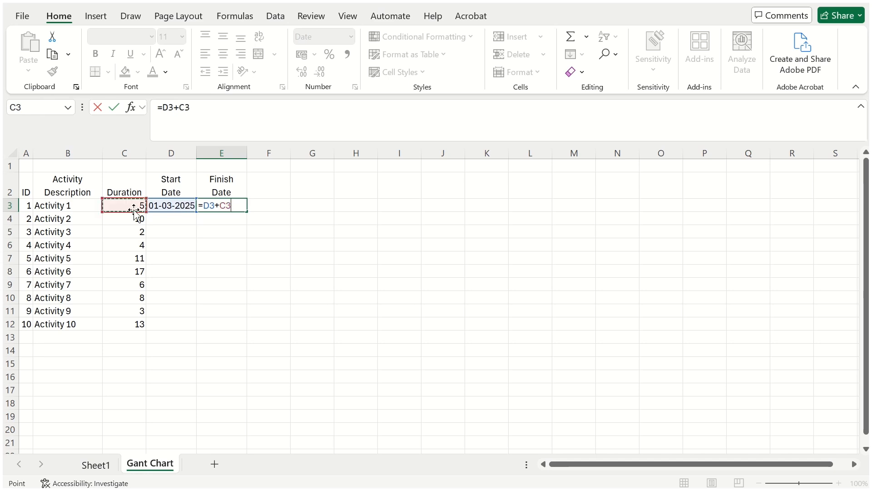
pyautogui.write('-1')
pyautogui.press('Return')
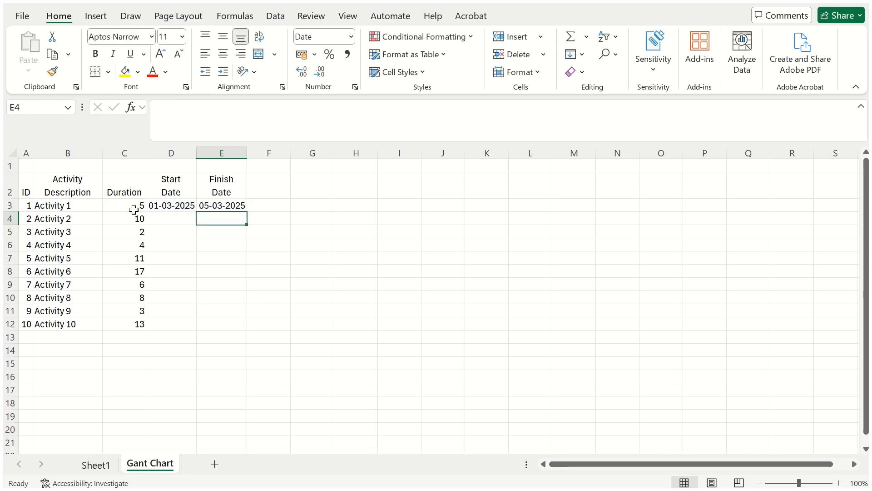
# - Calculate Activity 2's start date in cell D4 with the formula =E3+1
pyautogui.click(161, 219)
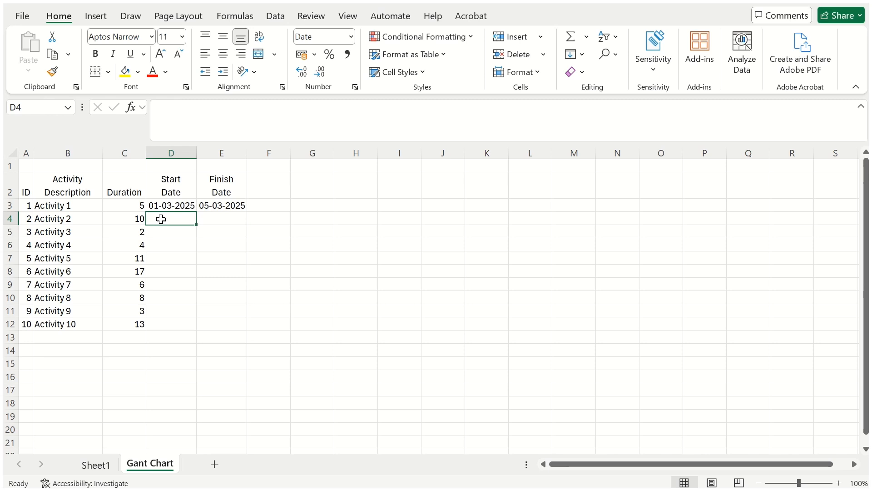
pyautogui.write('=')
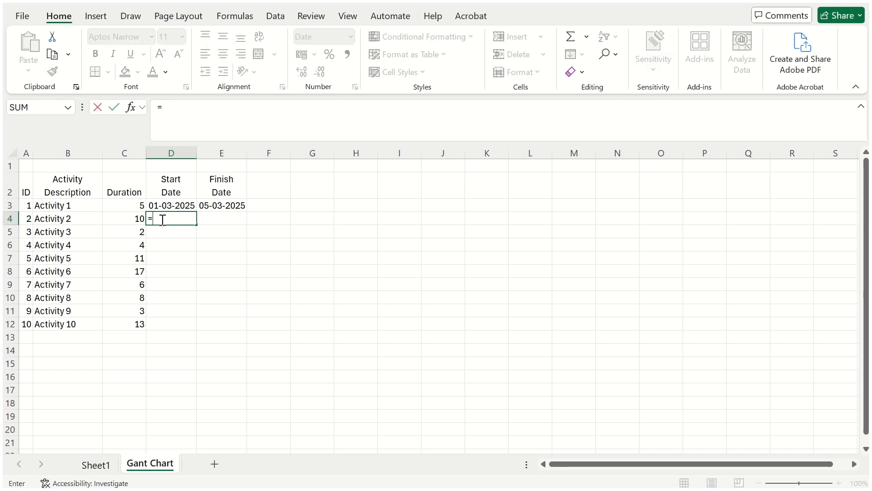
pyautogui.click(217, 207)
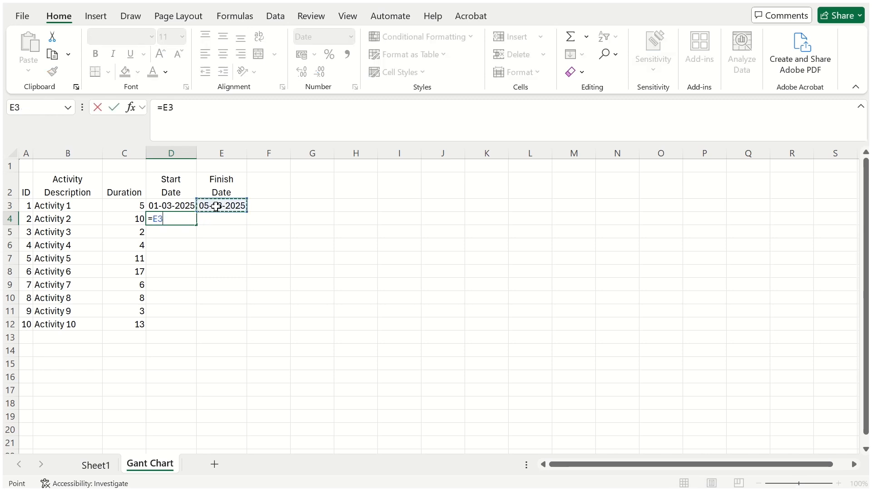
pyautogui.write('+1')
pyautogui.press('Return')
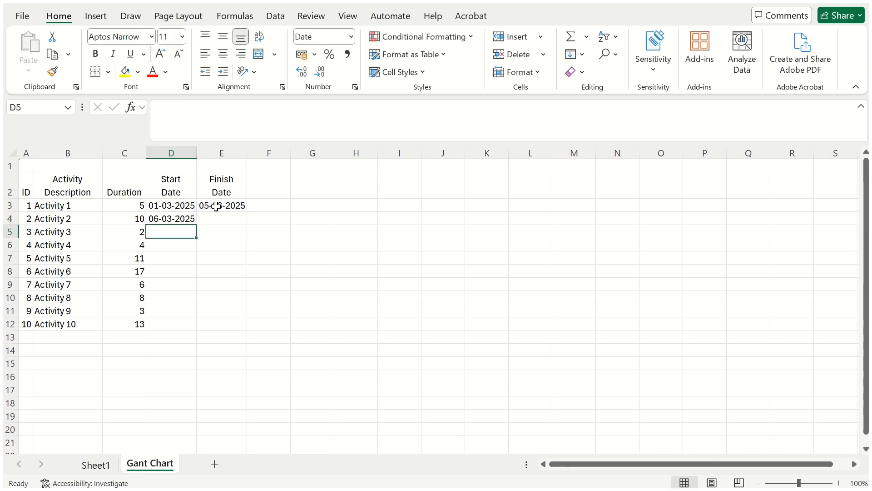
# - Fill the start date formula from D4 and the finish date formula from E3 down through row 12
pyautogui.click(178, 220)
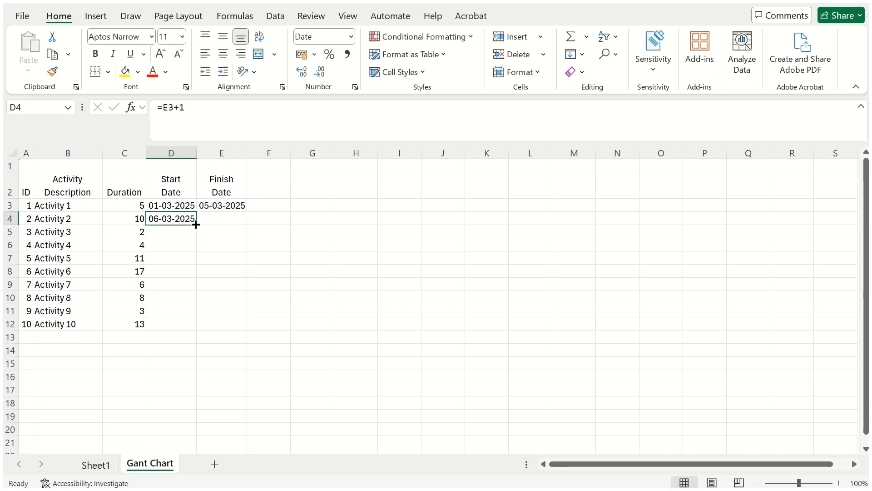
pyautogui.doubleClick(196, 224)
pyautogui.click(232, 207)
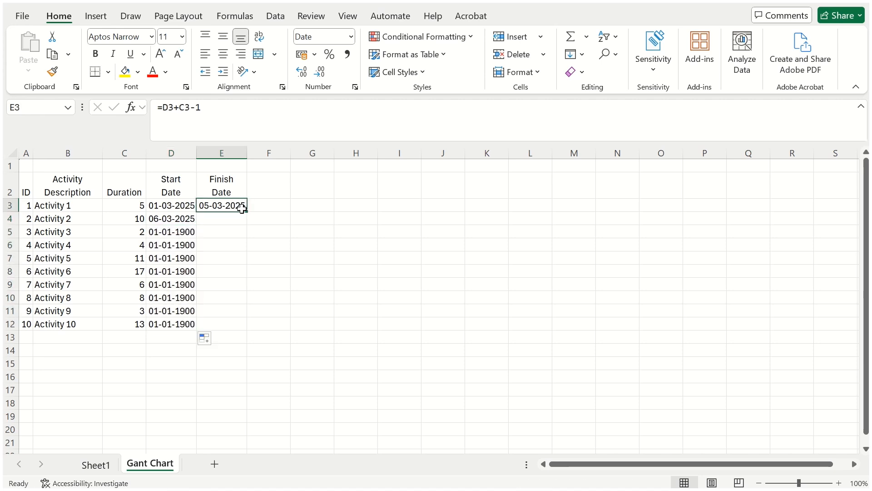
pyautogui.doubleClick(245, 214)
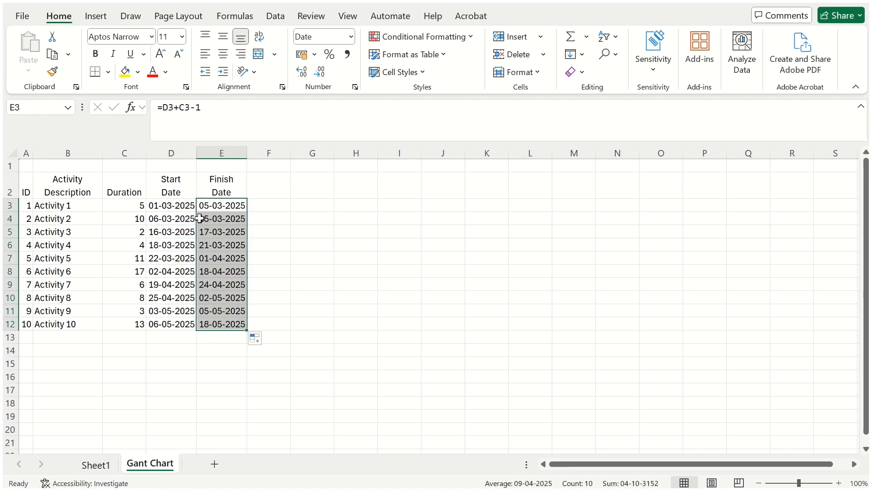
pyautogui.click(172, 206)
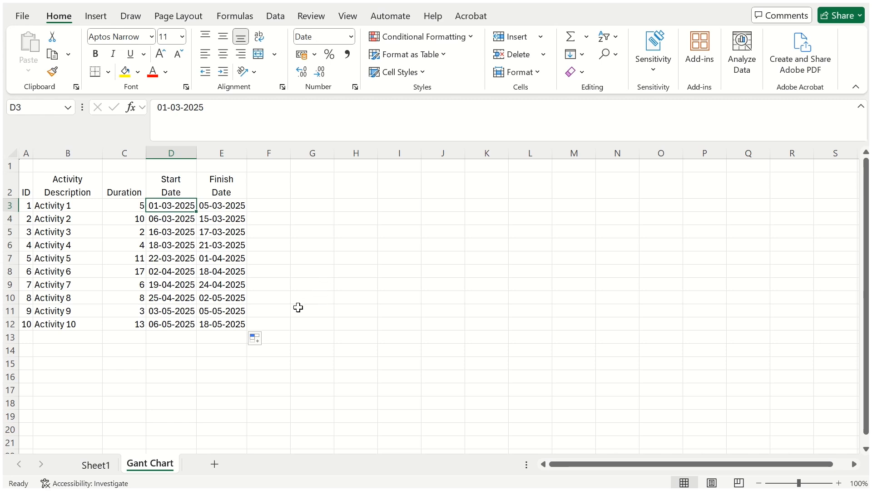
pyautogui.click(235, 324)
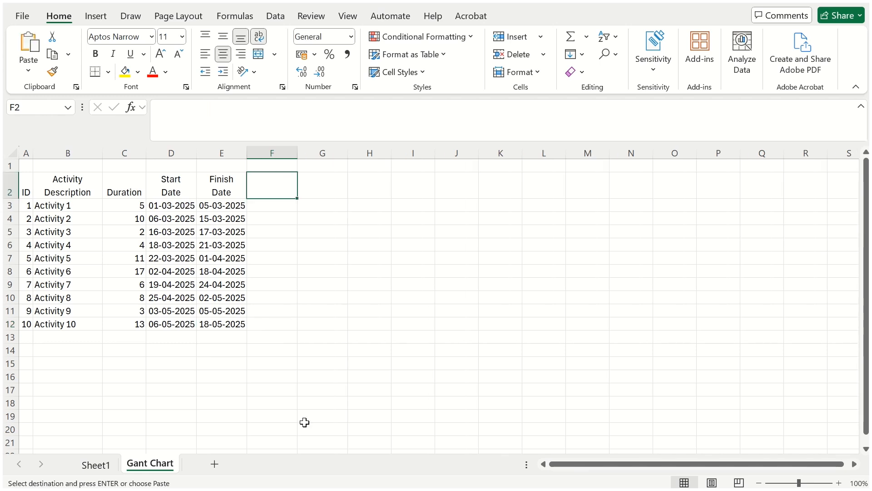
# - Add the column headers Remaining Duration and Progress Date in cells F2 and G2
pyautogui.write('Remaining Duration\tProgress Date')
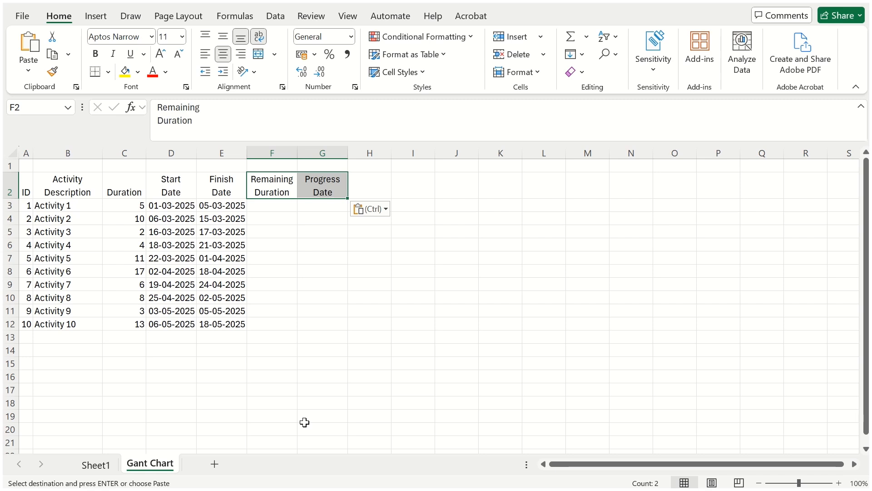
pyautogui.click(271, 187)
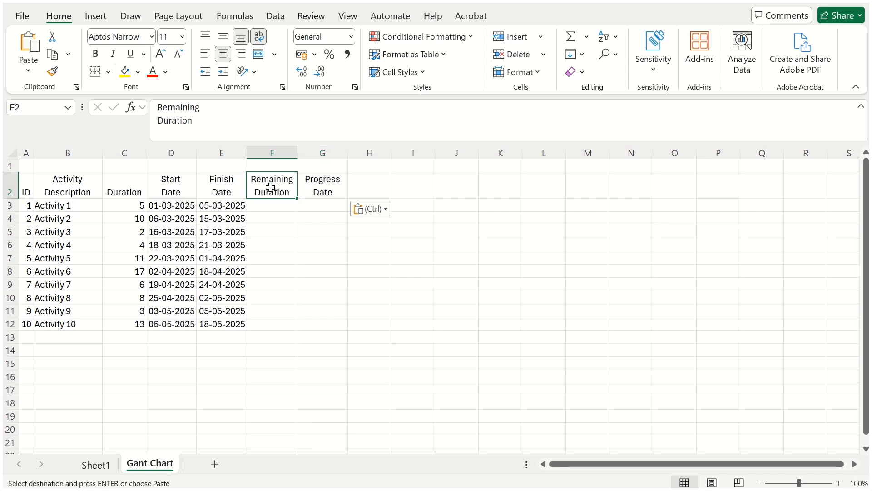
pyautogui.click(306, 186)
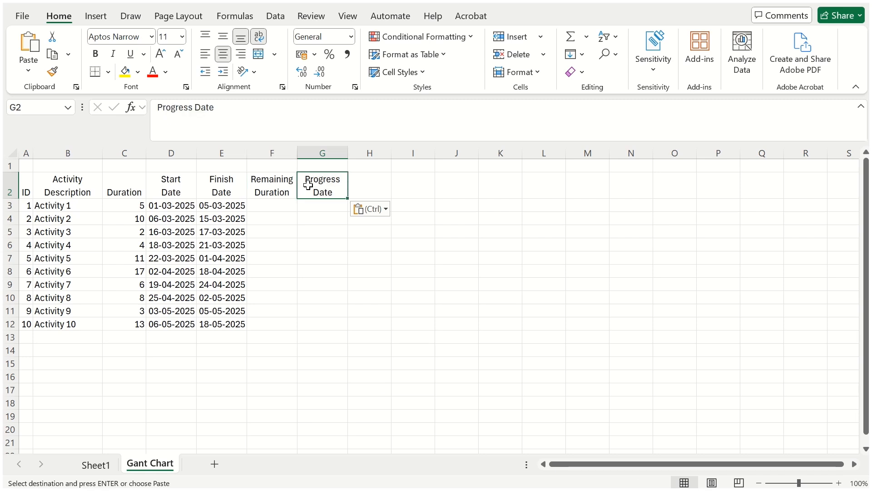
# - Copy the duration values from C3:C12 into the Remaining Duration column starting at F3
pyautogui.click(117, 203)
pyautogui.moveTo(118, 204); pyautogui.dragTo(117, 325)
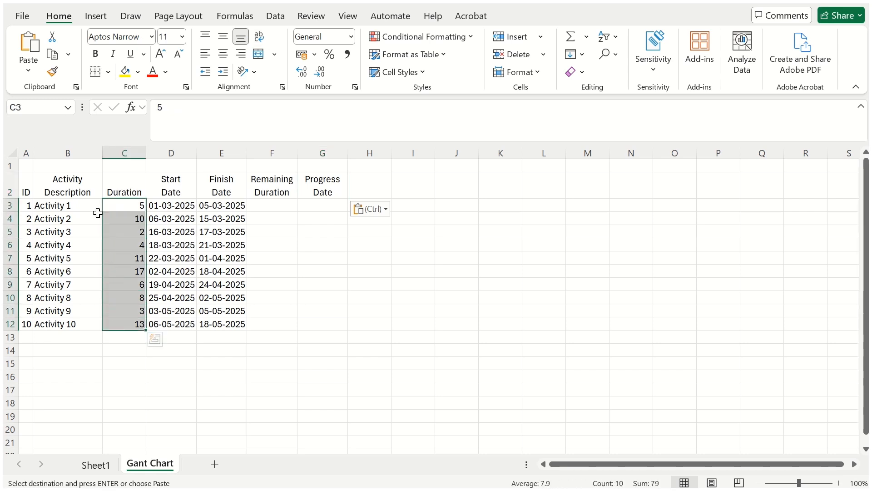
pyautogui.click(52, 54)
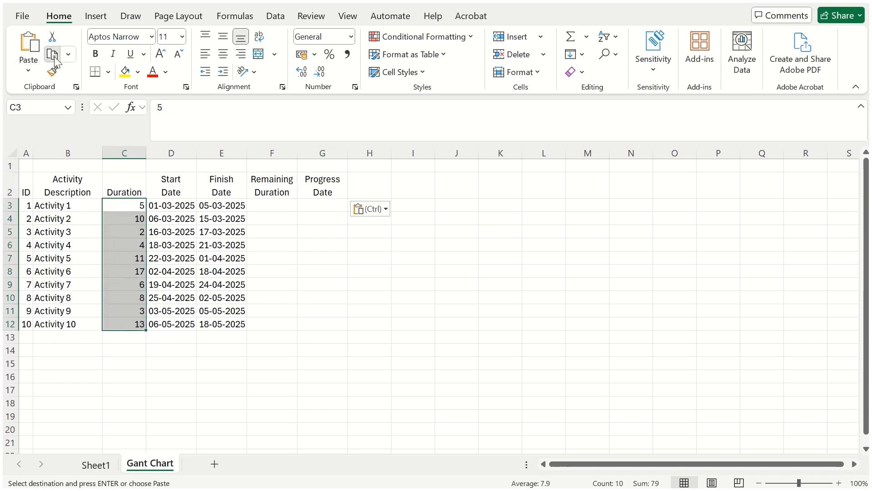
pyautogui.click(264, 204)
pyautogui.click(28, 45)
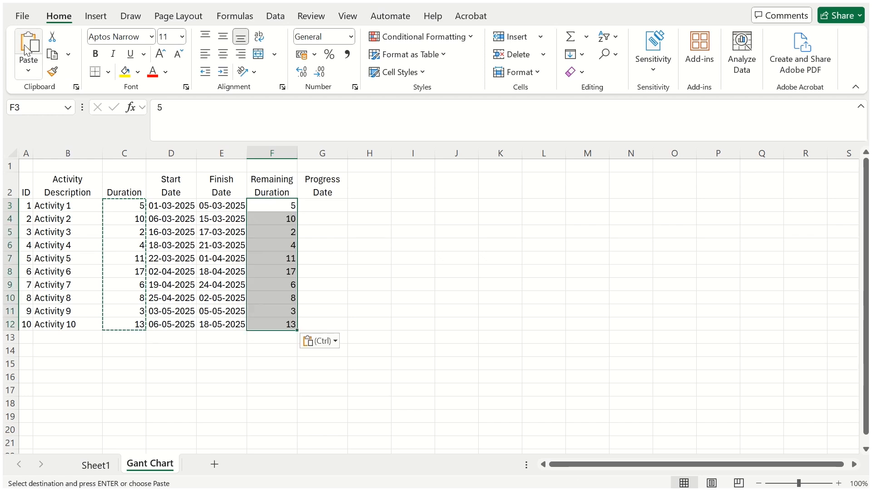
# - Calculate the progress date in G3 with =E3-F3+1 and fill the formula down through row 12
pyautogui.click(311, 209)
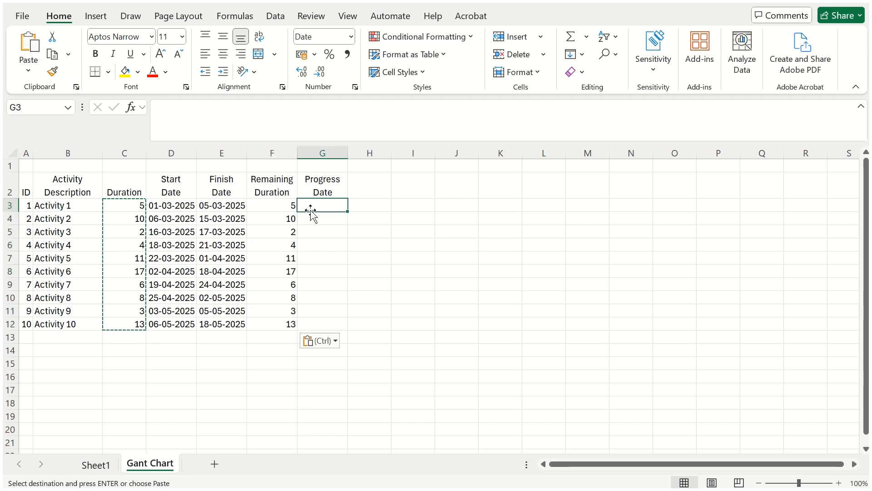
pyautogui.write('=')
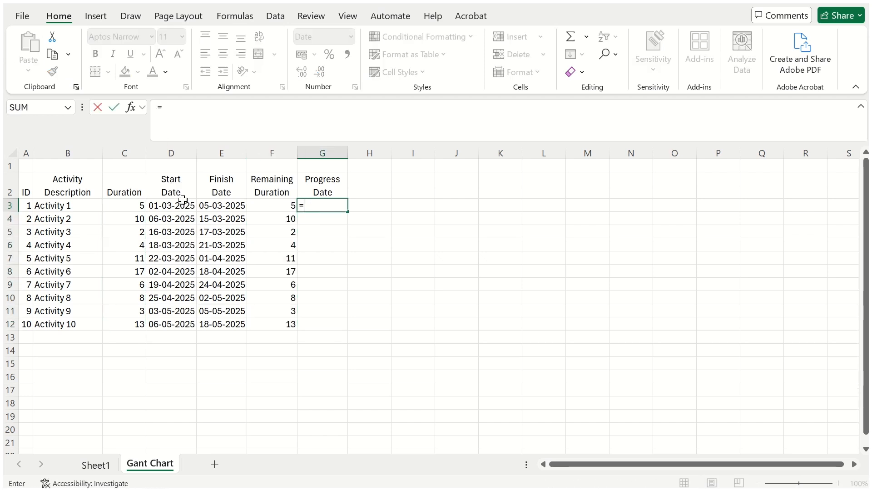
pyautogui.click(219, 207)
pyautogui.write('-')
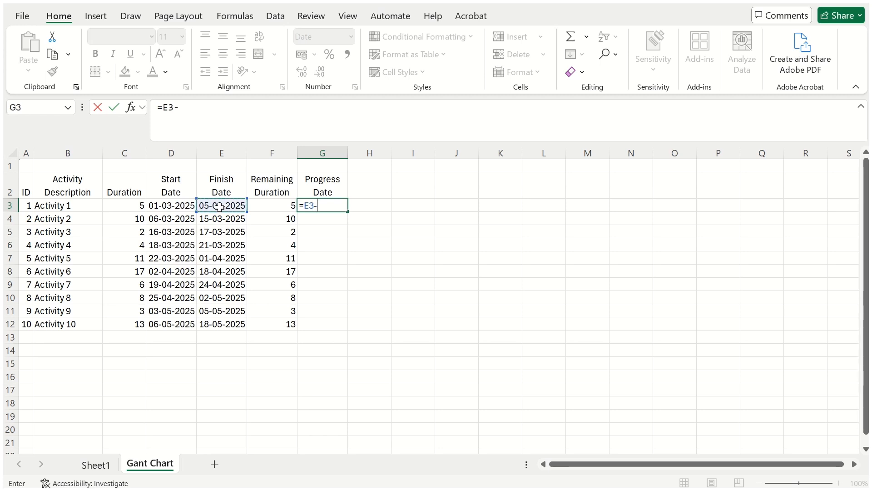
pyautogui.click(267, 207)
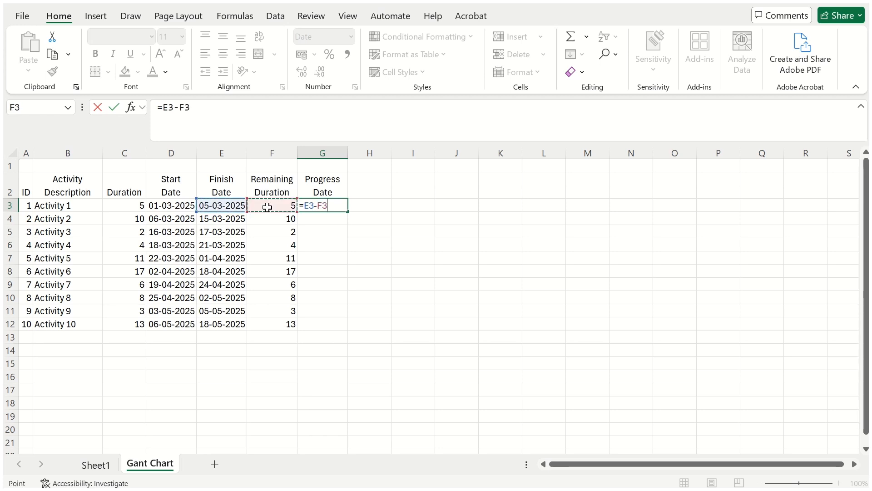
pyautogui.write('+1')
pyautogui.press('Return')
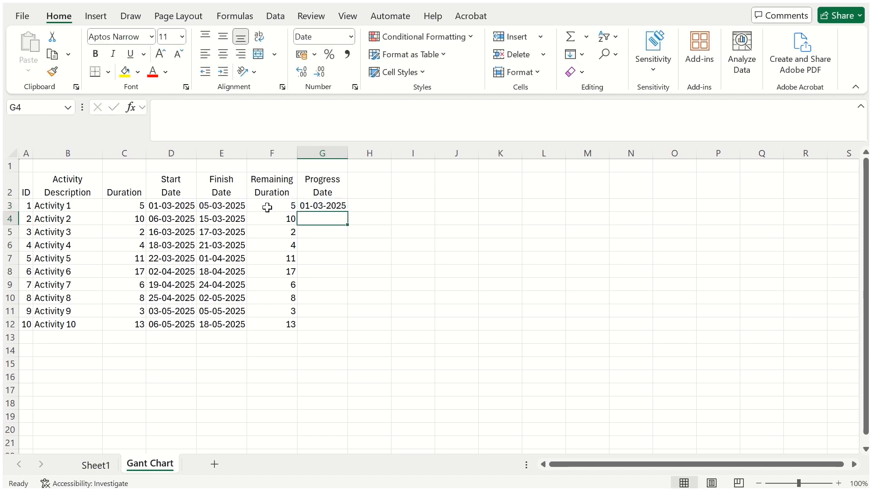
pyautogui.click(302, 207)
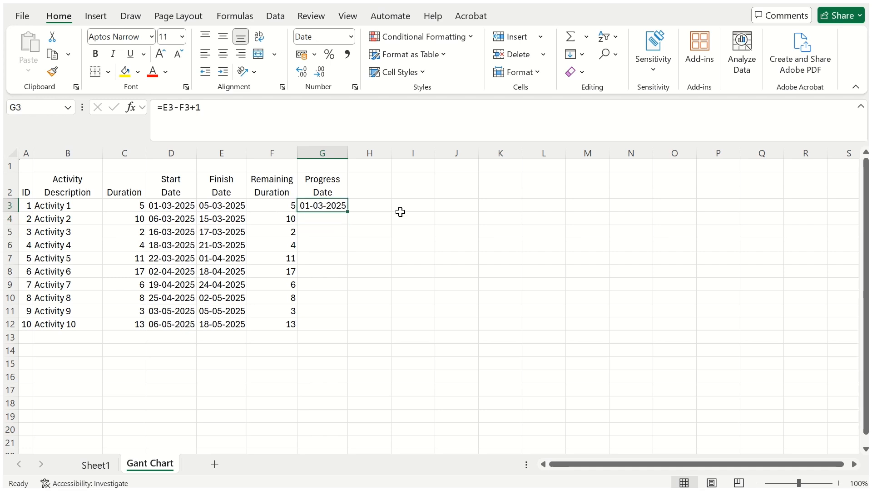
pyautogui.doubleClick(347, 213)
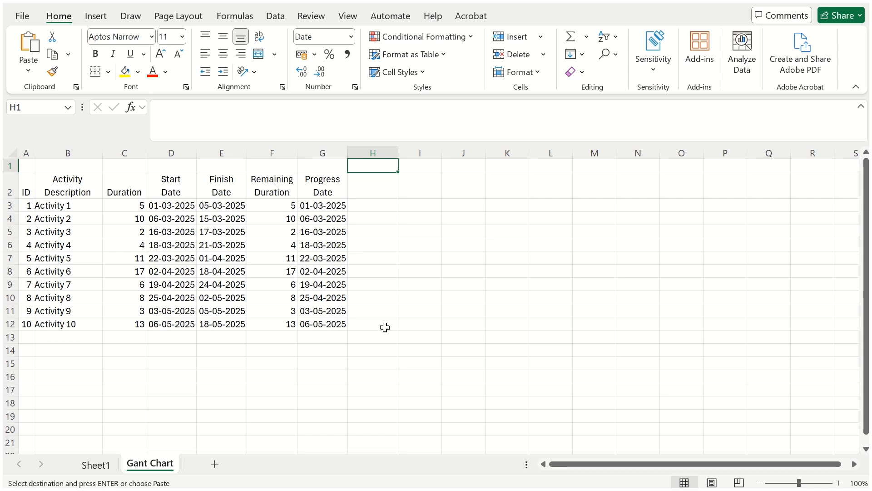
# - Enter 01-03-2025 in cell H1 and rotate its text orientation to 90 degrees
pyautogui.write('01-03-2025')
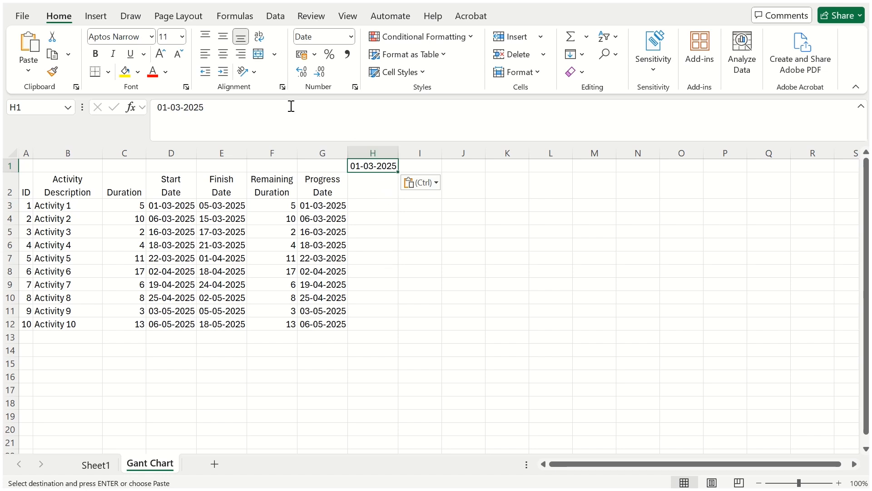
pyautogui.click(280, 87)
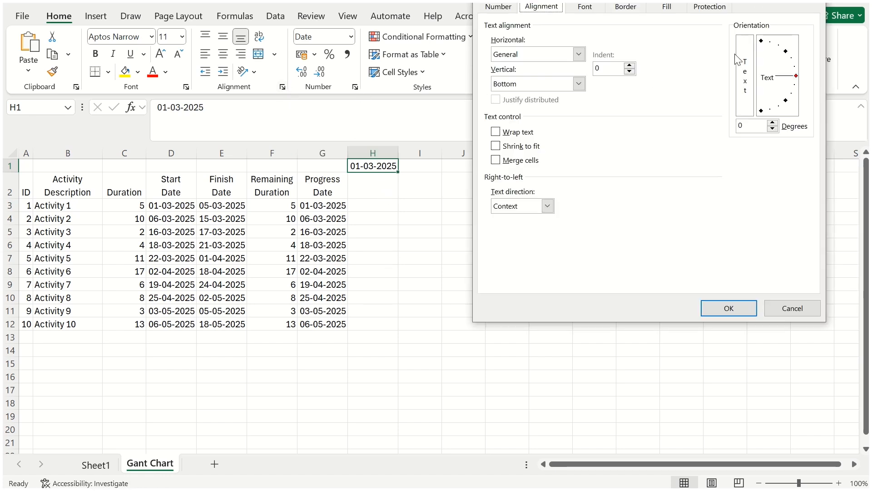
pyautogui.click(762, 42)
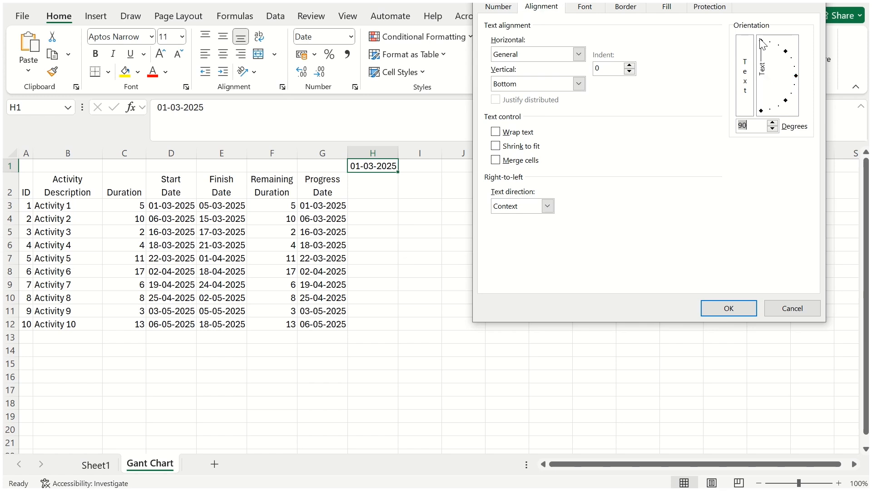
pyautogui.click(728, 307)
# - Extend the date in H1 across row 1 as consecutive daily dates and narrow the date columns to fit the rotated text
pyautogui.moveTo(399, 152); pyautogui.dragTo(771, 166)
pyautogui.click(355, 153)
pyautogui.moveTo(748, 465); pyautogui.dragTo(549, 468)
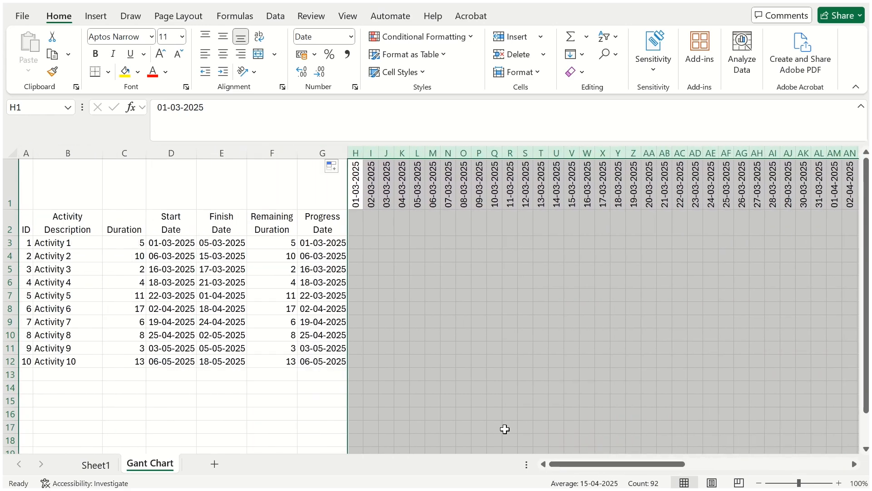
# - Enter =IFS(H$1<$D3,0,AND(H$1>=$G3,H$1<=$E3),1,AND(H$1>=$D3,H$1<$G3),2,H$1>$E3,0) in cell H3 as the timeline status formula
pyautogui.click(357, 243)
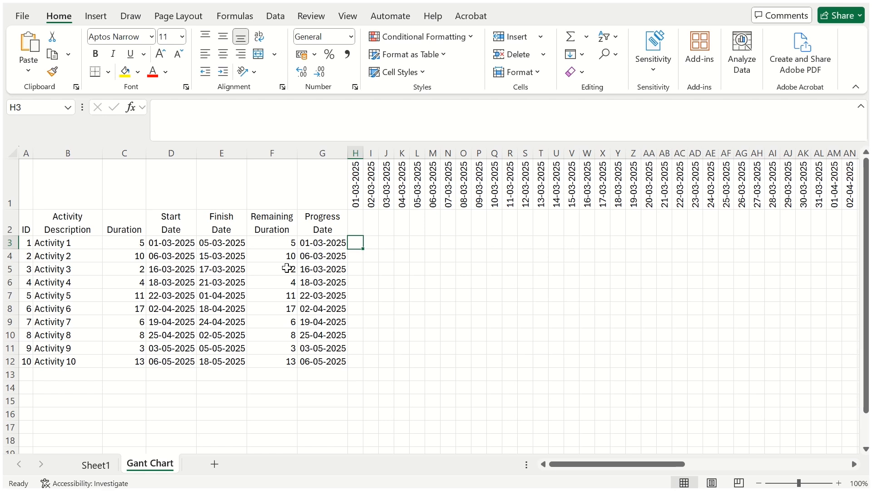
pyautogui.write('=IFS(H$1<$D3,0,AND(H$1>=$G3,H$1<=$E3),1,AND(H$1>=$D3,H$1<$G3),2,H$1>$E3,0)')
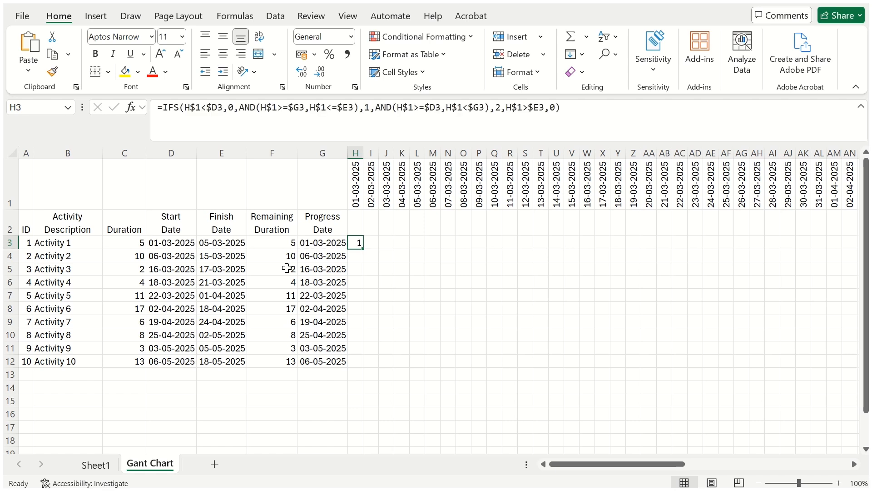
pyautogui.click(247, 117)
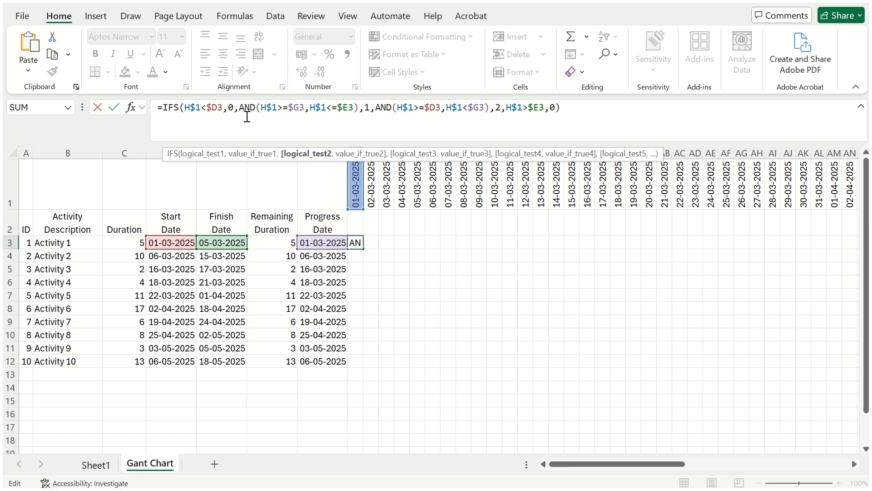
pyautogui.hotkey('ctrl', 'Return')
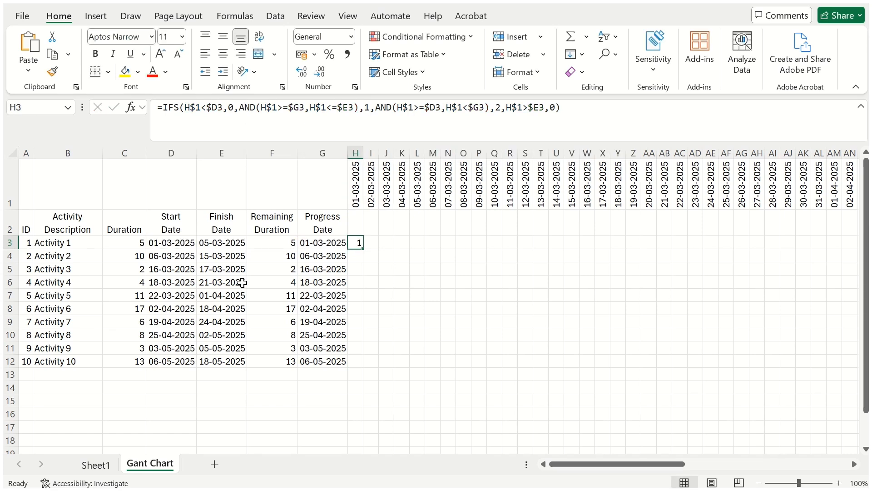
# - Fill the H3 formula down through row 12 and across to column CU, and save the workbook
pyautogui.doubleClick(363, 248)
pyautogui.moveTo(364, 367); pyautogui.dragTo(728, 335)
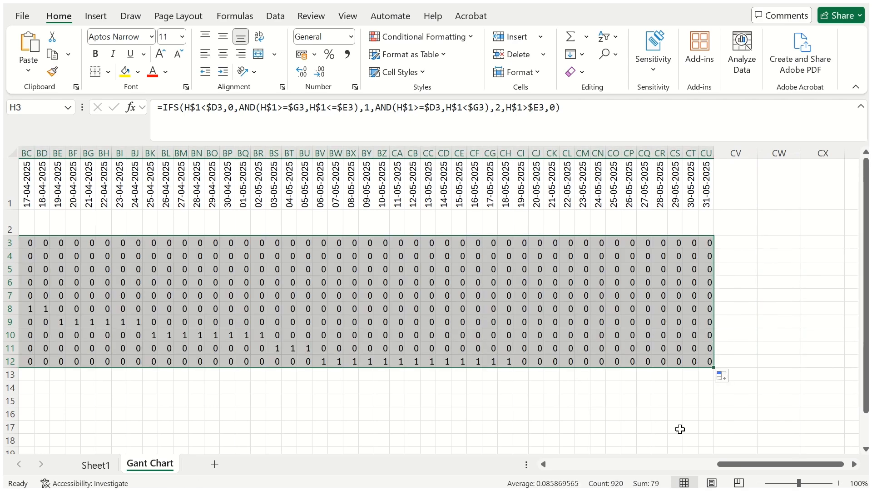
pyautogui.moveTo(750, 470); pyautogui.dragTo(583, 470)
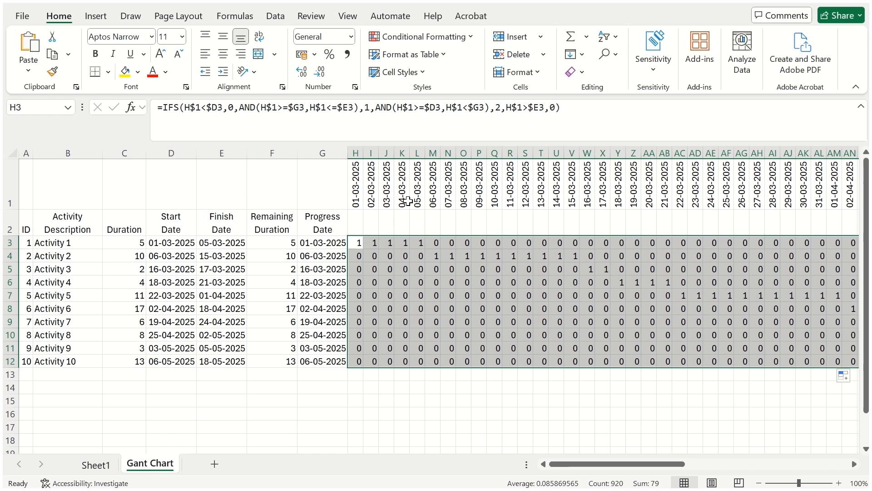
pyautogui.hotkey('ctrl', 's')
# - Add a conditional formatting rule to H3:CU12 that gives cells equal to 1 a custom light green fill
pyautogui.click(466, 39)
pyautogui.moveTo(461, 62)
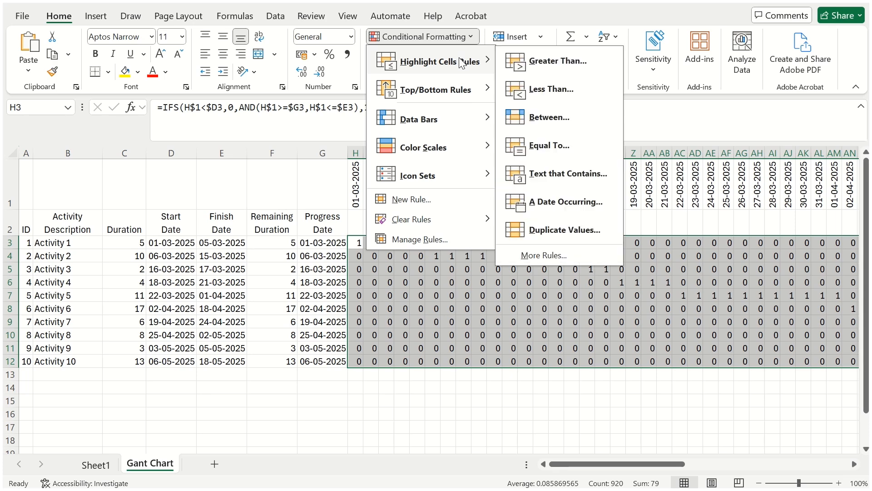
pyautogui.click(536, 144)
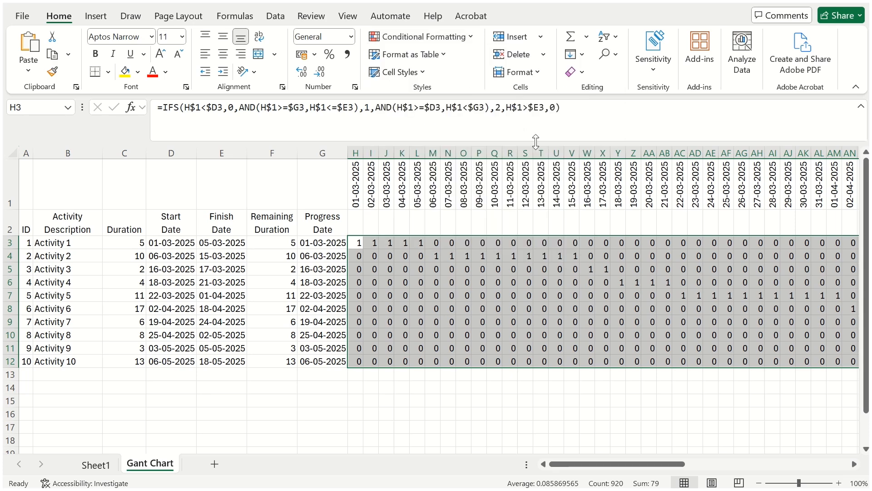
pyautogui.write('1')
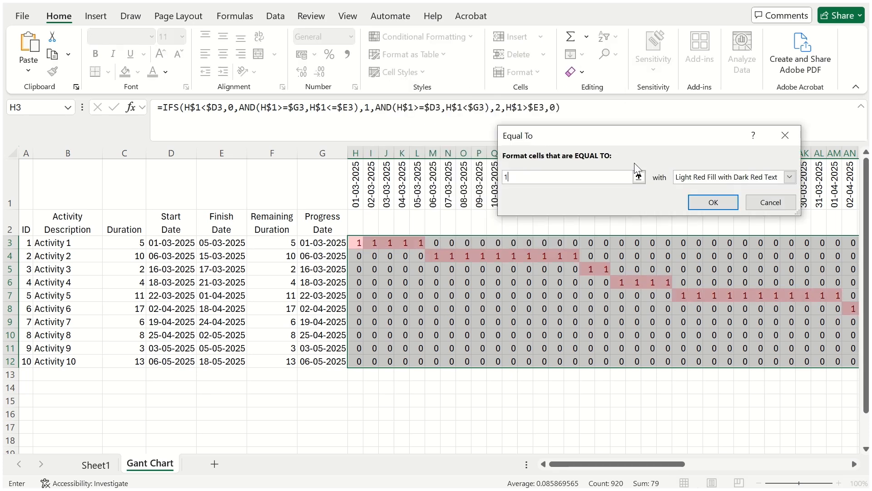
pyautogui.click(698, 177)
pyautogui.click(698, 246)
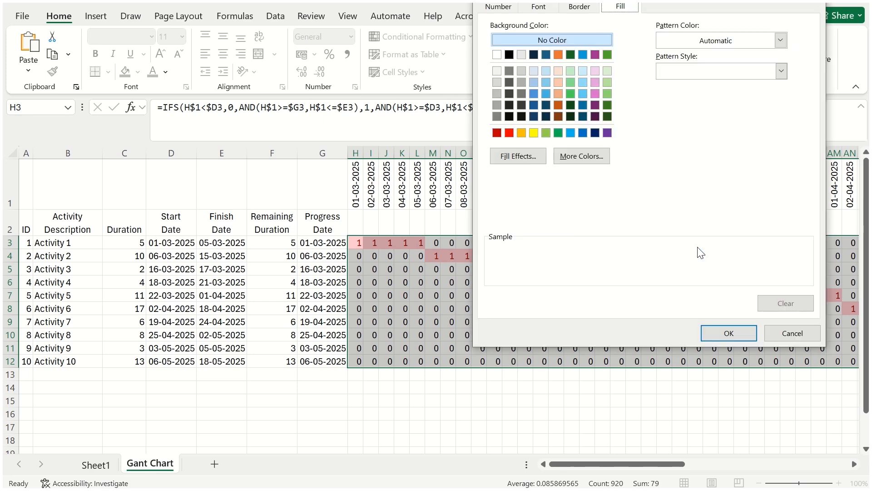
pyautogui.click(550, 131)
pyautogui.click(710, 332)
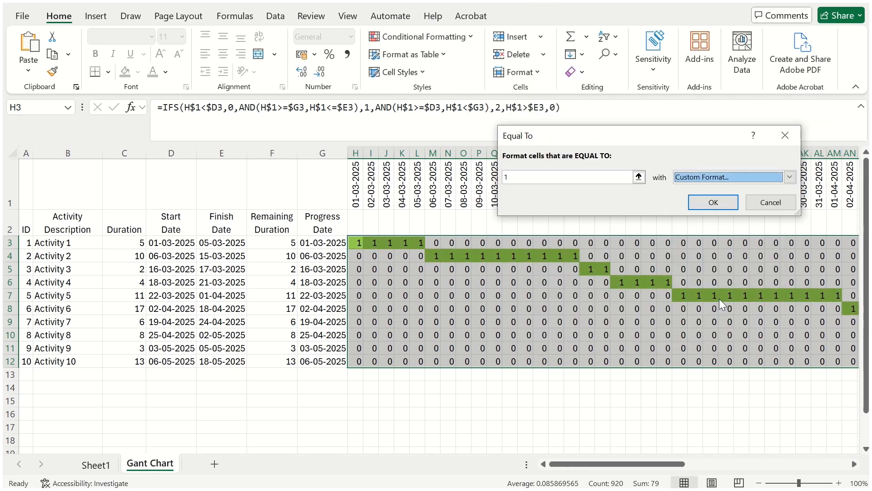
pyautogui.click(713, 204)
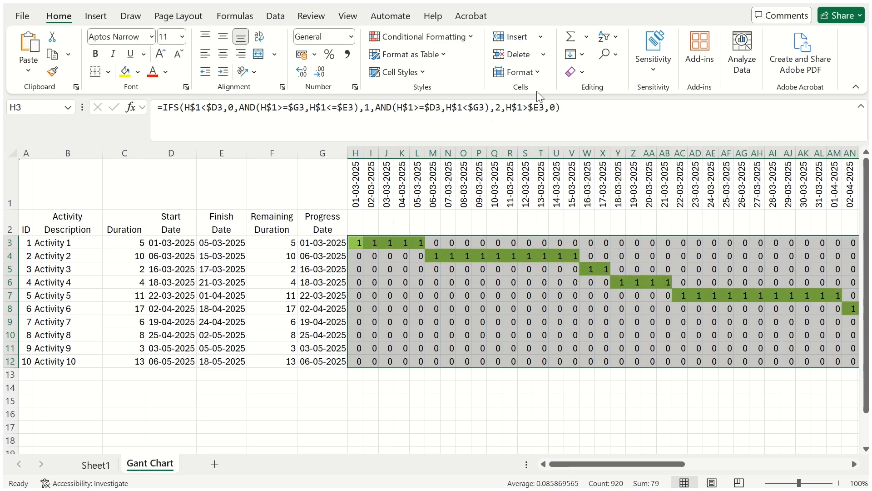
# - Add a second conditional formatting rule to H3:CU12 that gives cells equal to 2 a custom orange fill
pyautogui.click(471, 36)
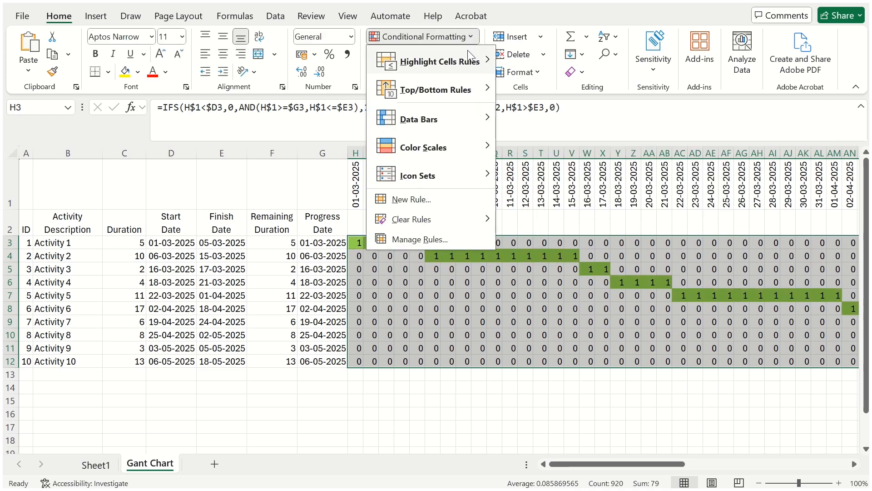
pyautogui.moveTo(470, 63)
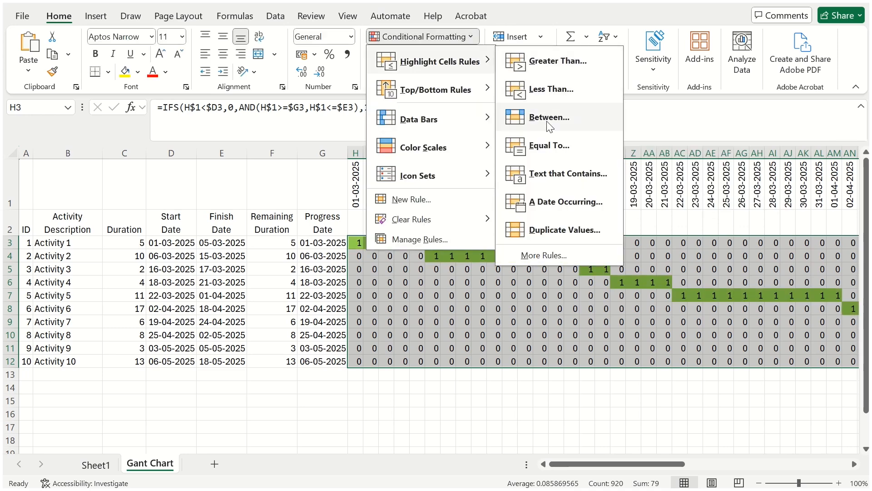
pyautogui.click(552, 146)
pyautogui.write('2')
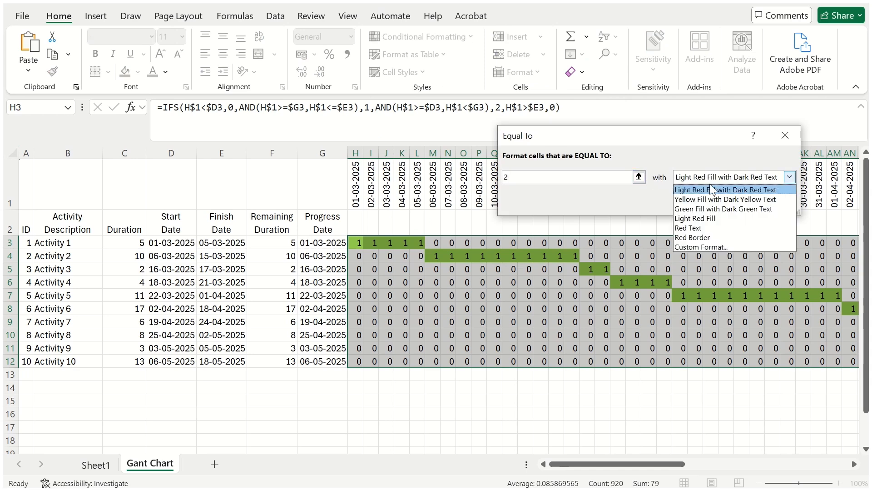
pyautogui.click(707, 247)
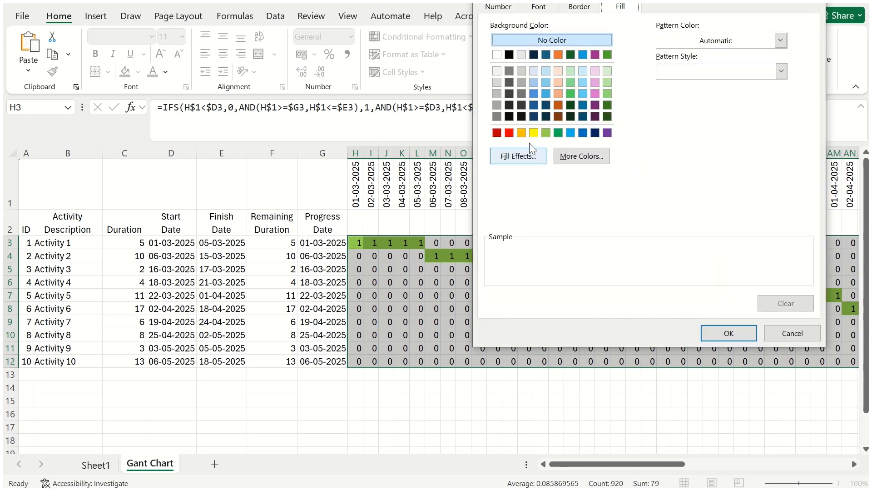
pyautogui.click(521, 133)
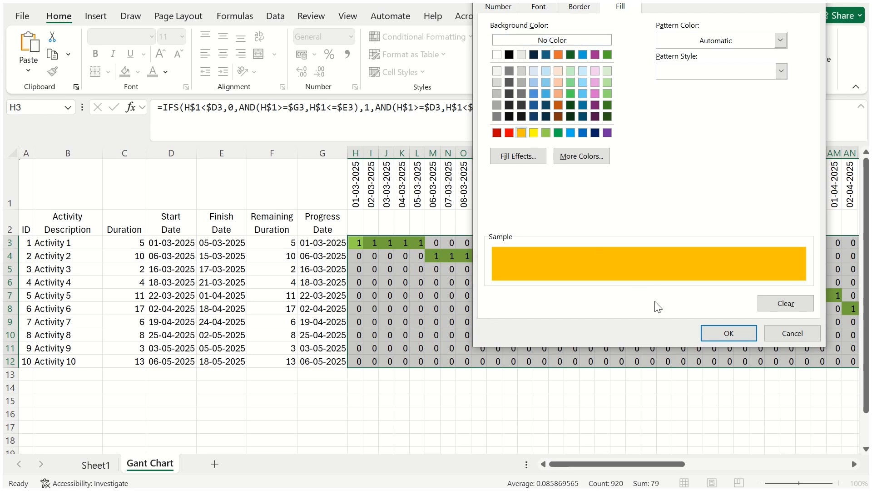
pyautogui.click(725, 333)
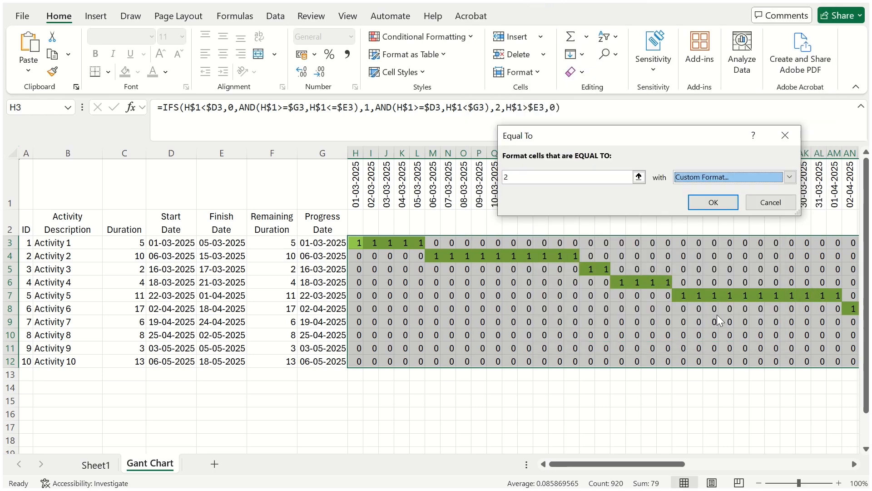
pyautogui.click(700, 206)
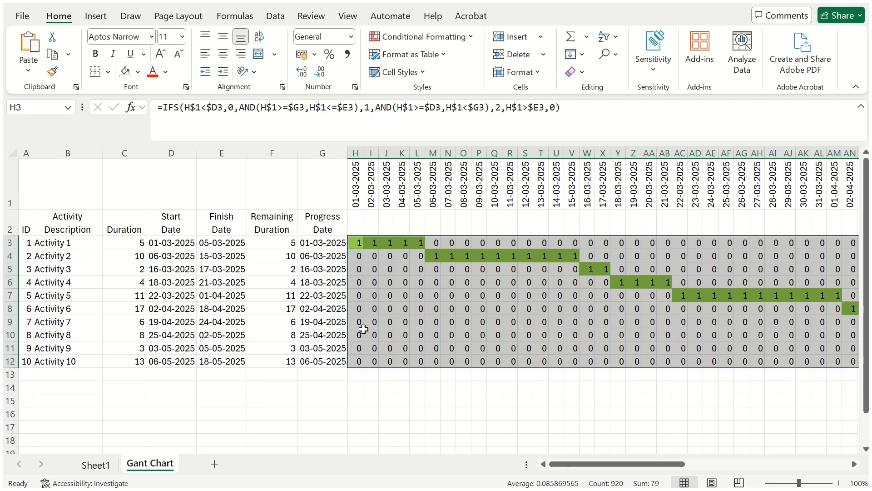
# - Highlight the 13-03-2025 column from T1 to T12 with a yellow fill
pyautogui.click(545, 186)
pyautogui.moveTo(545, 186); pyautogui.dragTo(545, 361)
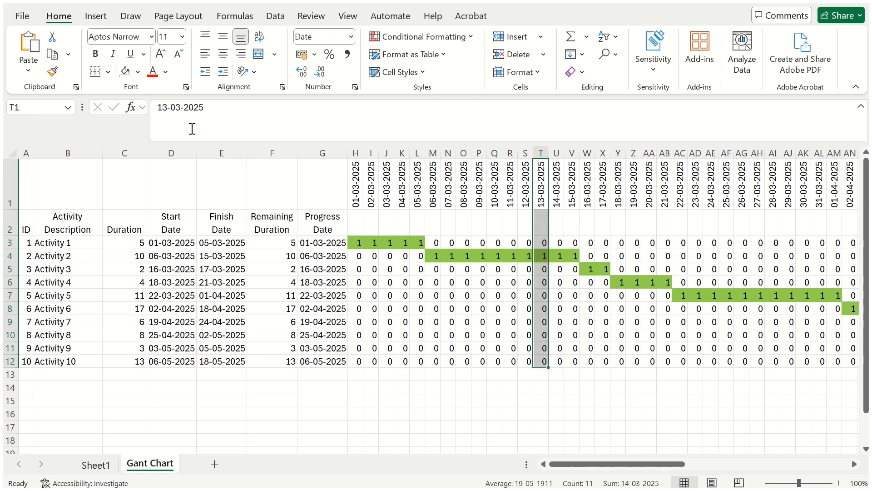
pyautogui.click(137, 72)
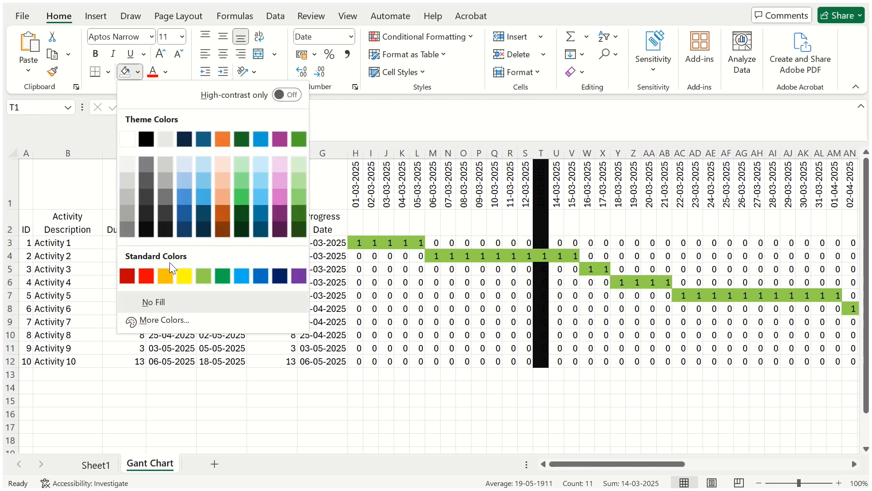
pyautogui.click(183, 272)
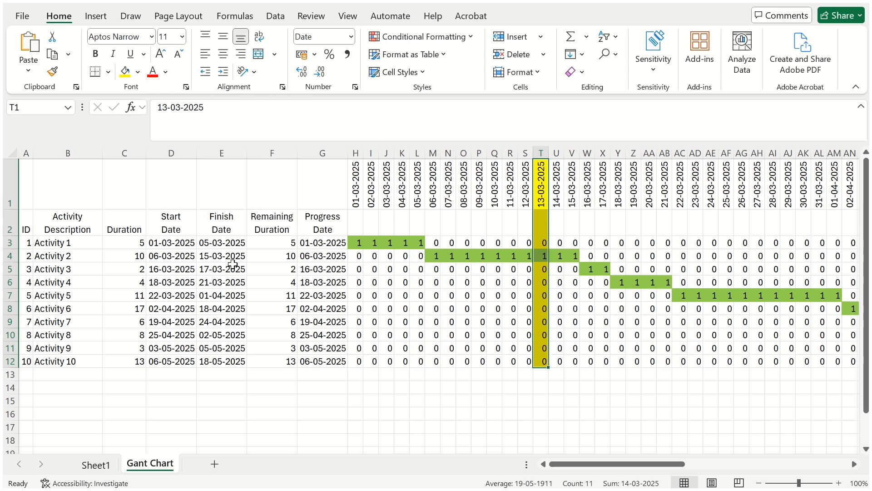
# - Set the remaining duration of Activity 1 to 0 and of Activity 2 to 5, and check Activity 2's bar up to 13-03-2025
pyautogui.click(261, 243)
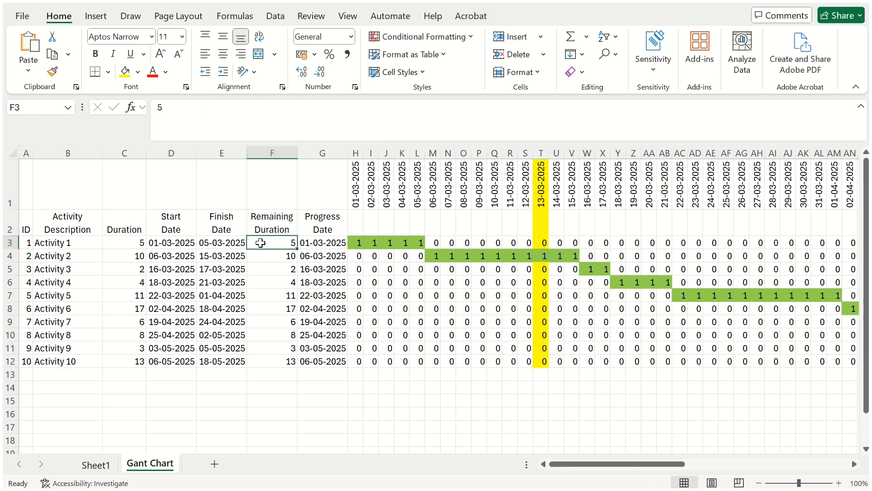
pyautogui.write('0')
pyautogui.press('Return')
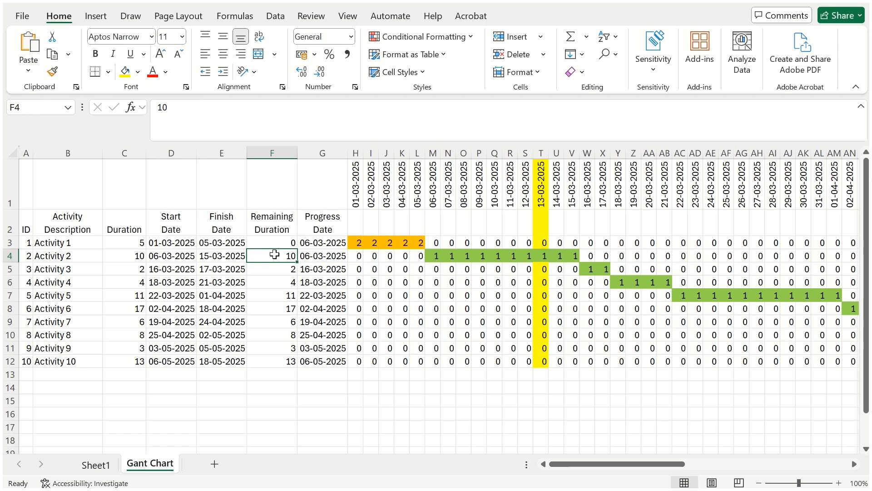
pyautogui.write('5')
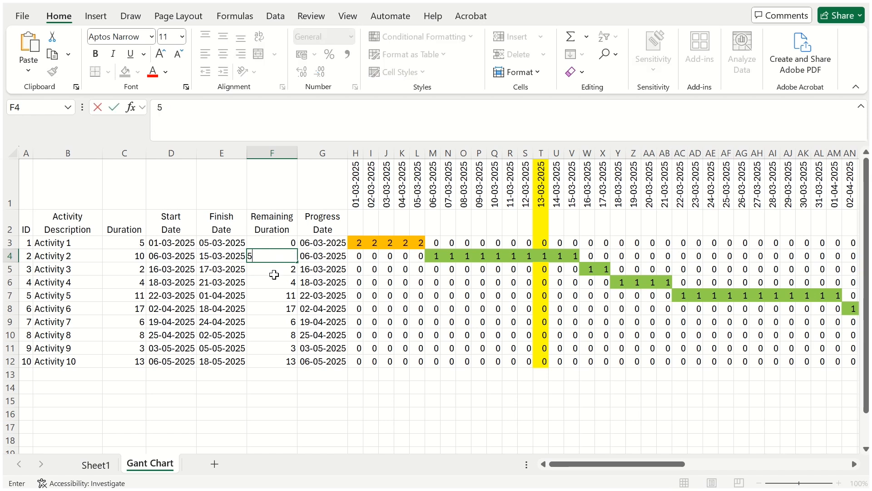
pyautogui.press('Return')
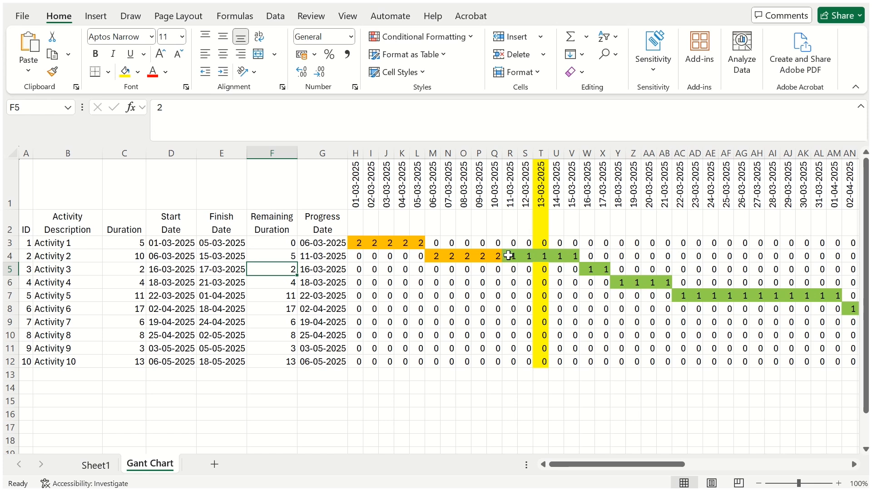
pyautogui.moveTo(510, 255); pyautogui.dragTo(535, 259)
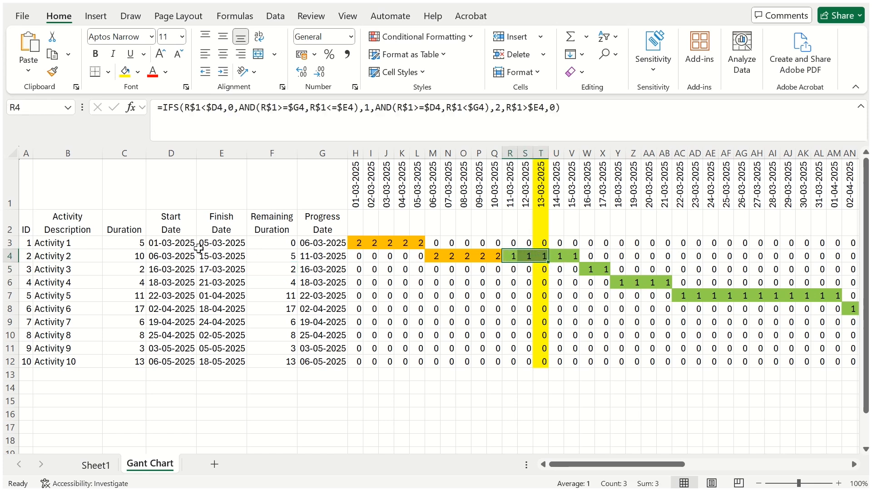
# - Set the remaining durations of Activities 2 and 3 to 0 and Activity 4 to 3, and compare Activity 4's bar with 13-03-2025
pyautogui.click(255, 257)
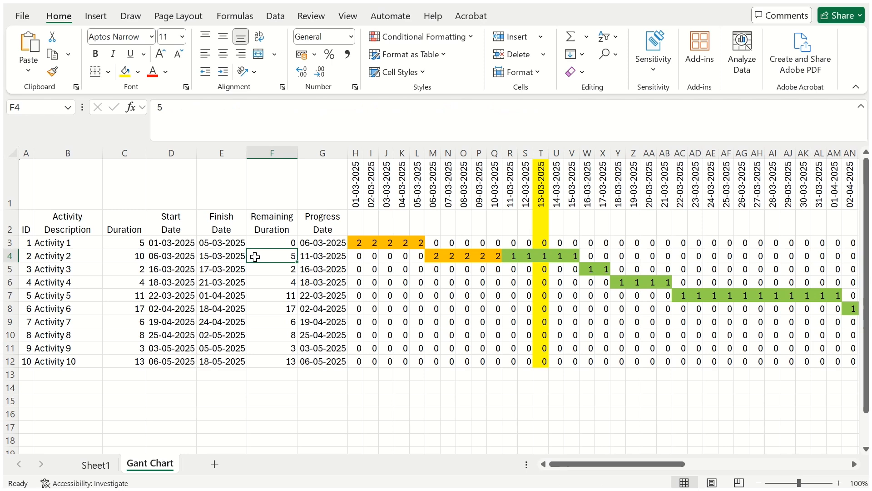
pyautogui.write('0')
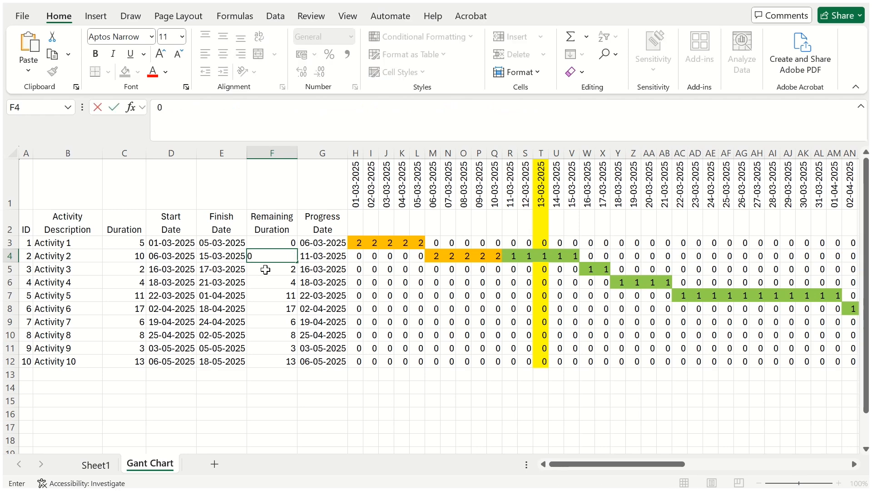
pyautogui.click(266, 269)
pyautogui.write('0')
pyautogui.click(273, 282)
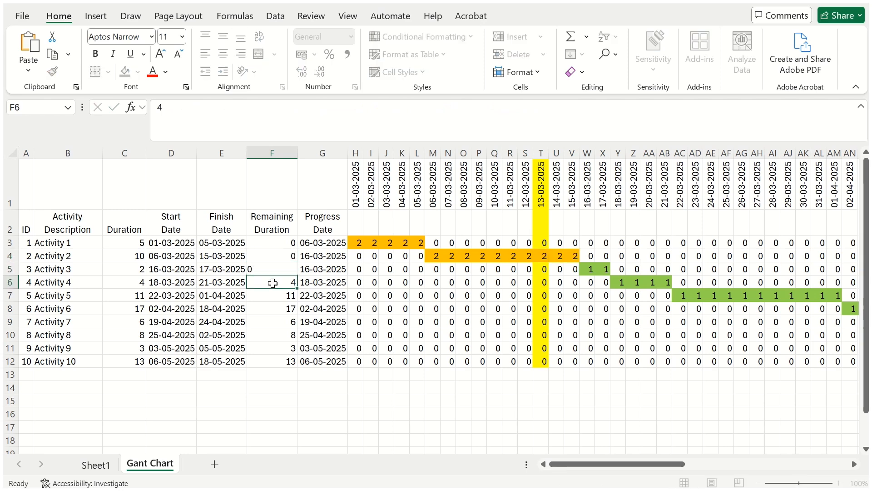
pyautogui.write('3')
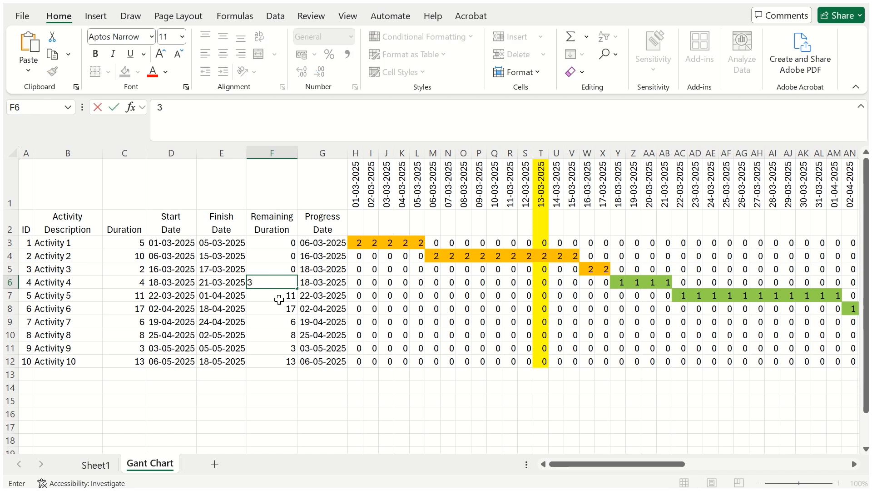
pyautogui.click(278, 296)
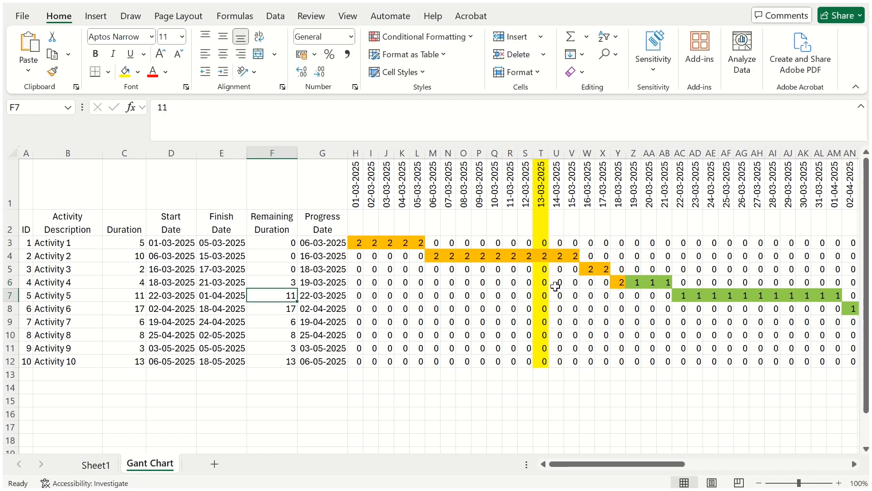
pyautogui.click(539, 283)
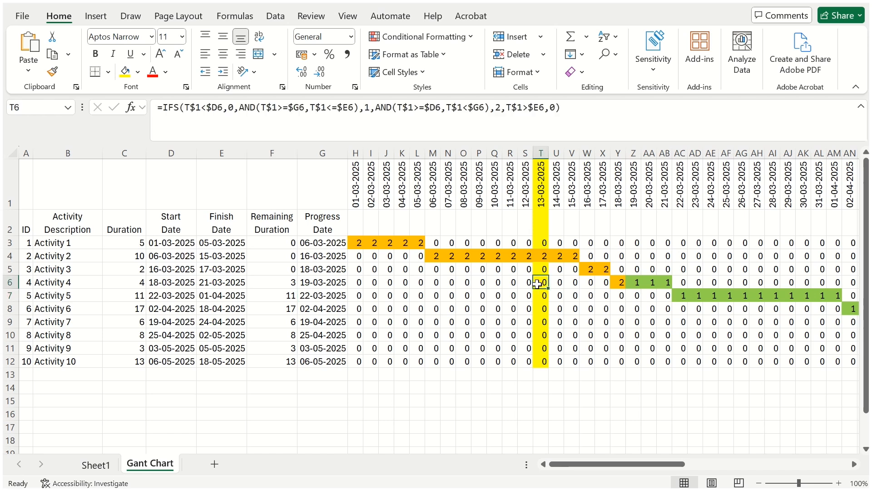
pyautogui.moveTo(620, 284); pyautogui.dragTo(545, 284)
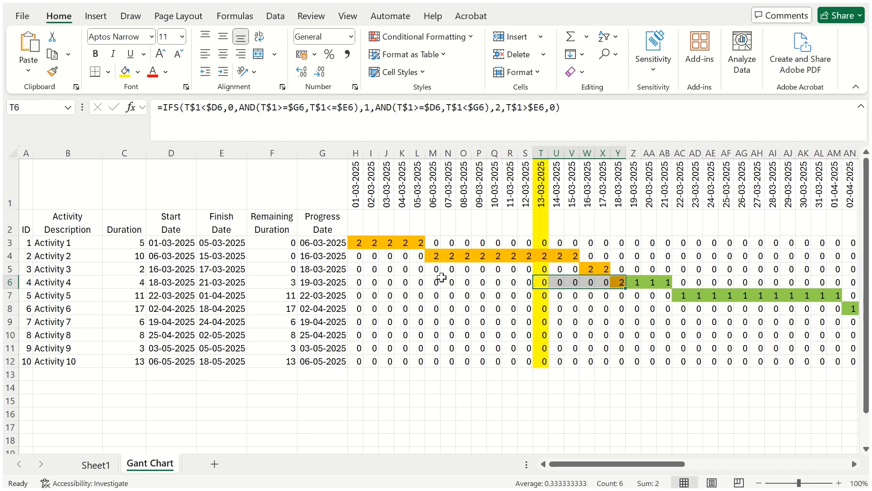
# - Narrow all the date columns from H to CU to one small uniform width so the whole timeline fits in view
pyautogui.moveTo(356, 154); pyautogui.dragTo(797, 150)
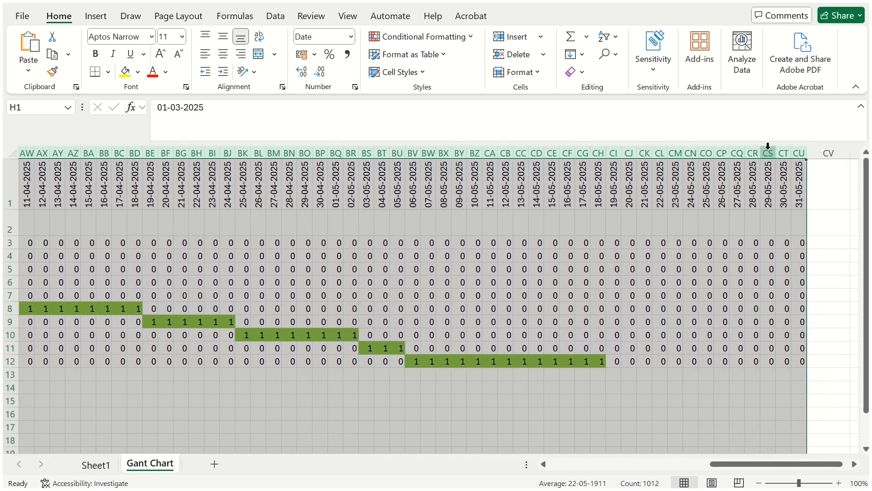
pyautogui.rightClick(767, 146)
pyautogui.click(671, 369)
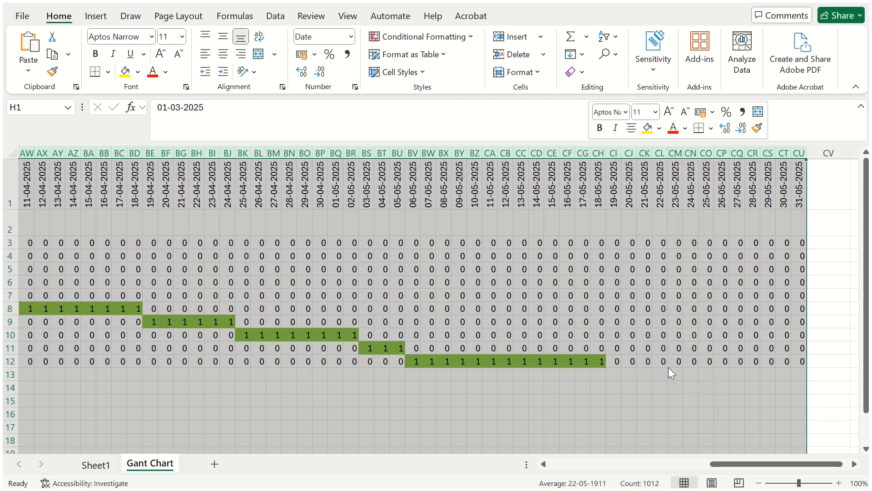
pyautogui.write('5')
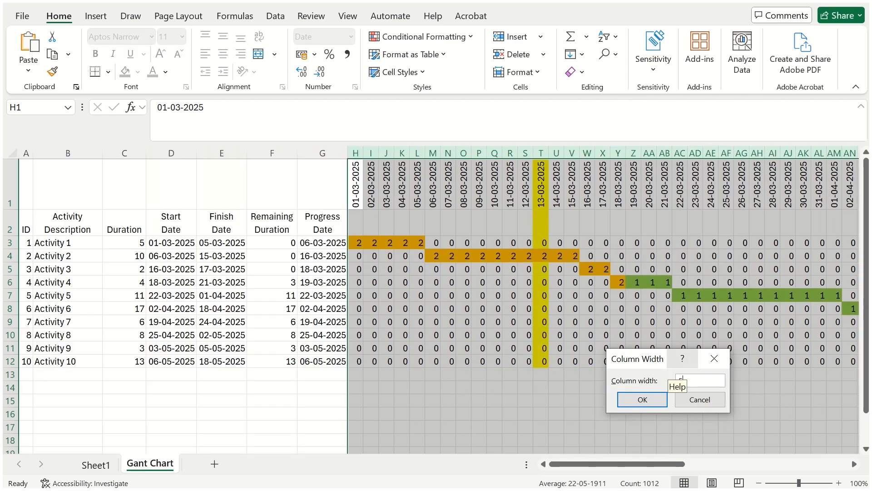
pyautogui.click(642, 399)
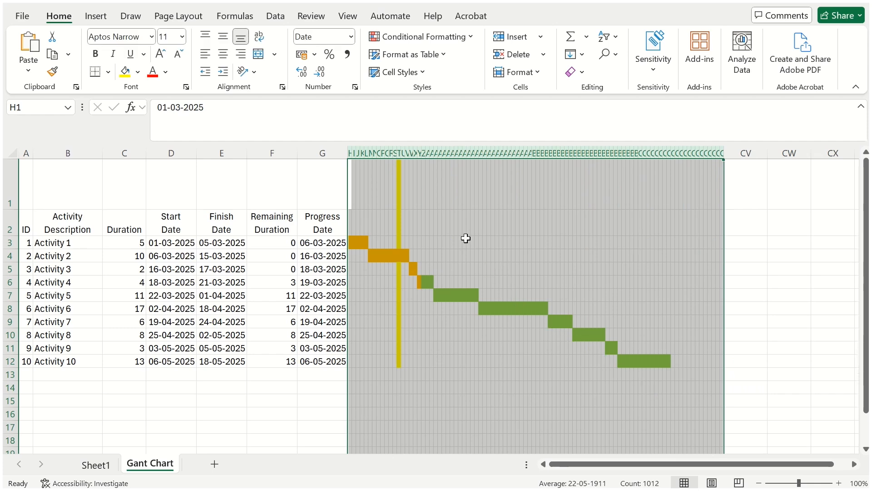
# - Merge and center H2:AL2 above the March dates and label it Mar-25
pyautogui.click(447, 191)
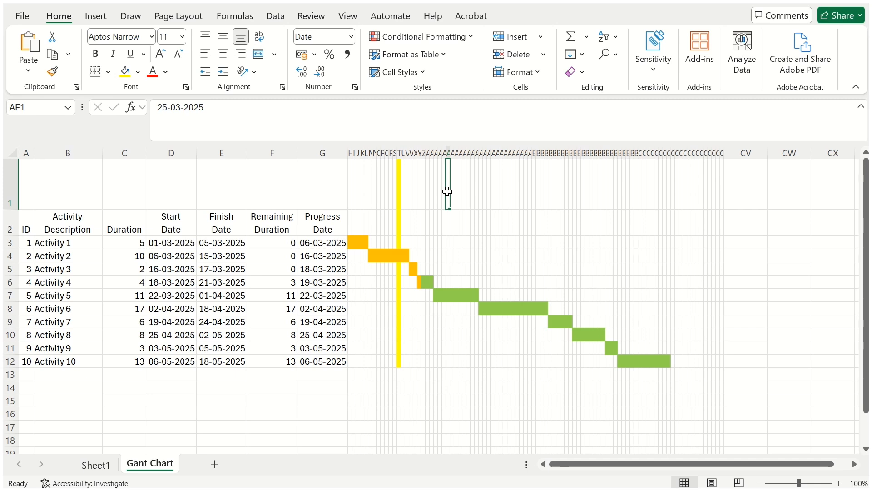
pyautogui.press('Right')
pyautogui.press('Right')
pyautogui.press('Right')
pyautogui.press('Right')
pyautogui.press('Right')
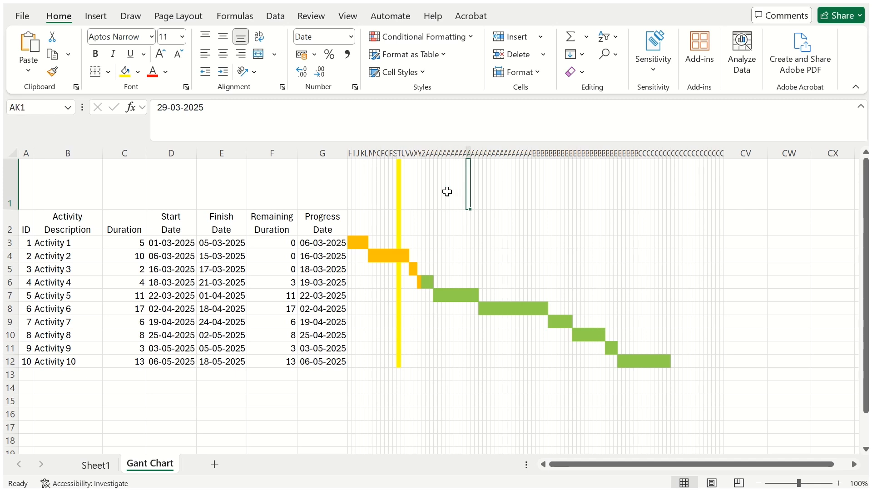
pyautogui.press('Right')
pyautogui.press('Down')
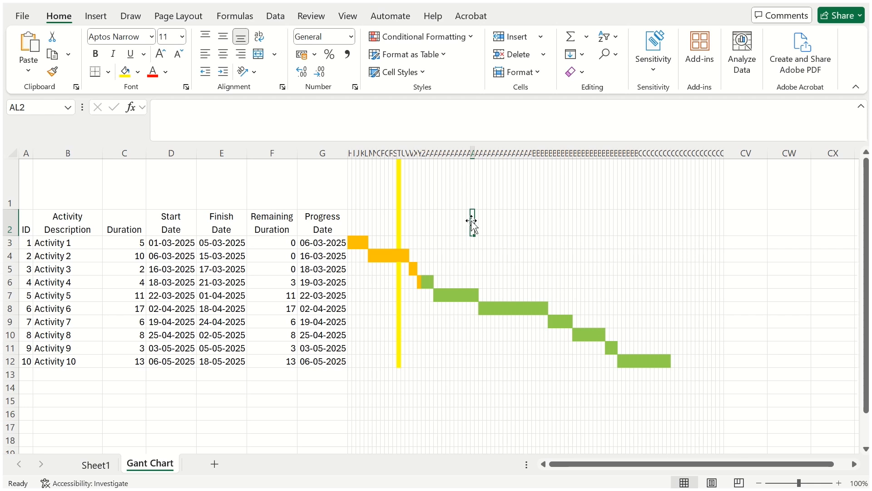
pyautogui.moveTo(472, 221); pyautogui.dragTo(349, 215)
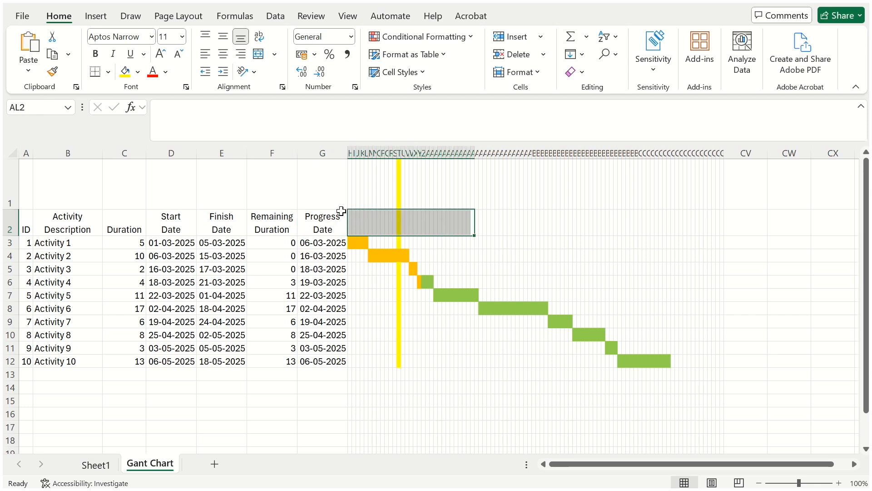
pyautogui.click(258, 56)
pyautogui.write('Marc')
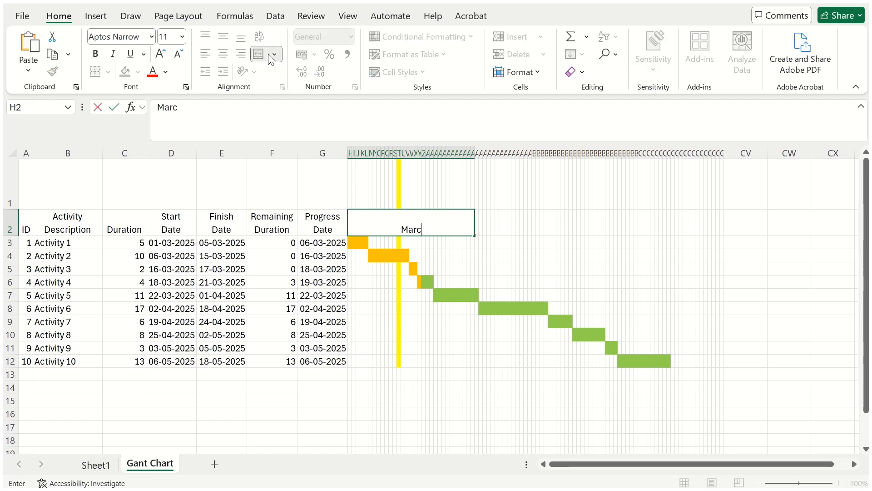
pyautogui.write('-25')
pyautogui.press('Return')
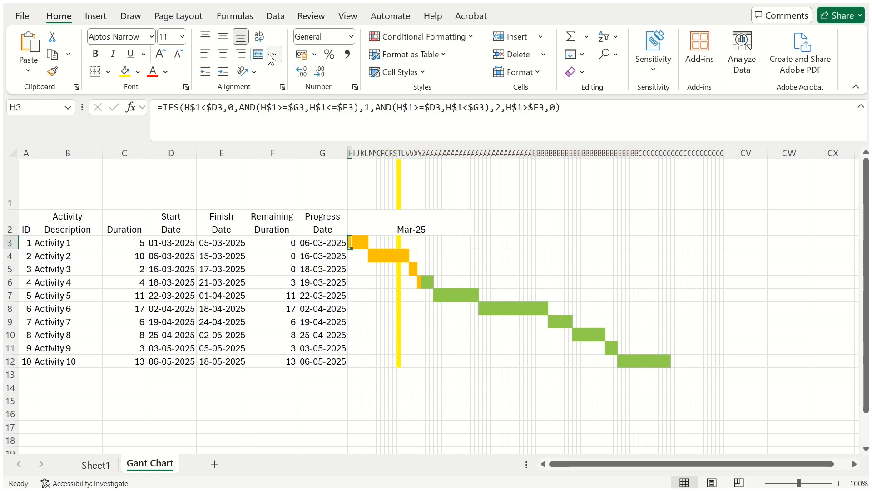
# - Merge and center AM2:BP2 above the April dates and label it Apr-25
pyautogui.click(582, 183)
pyautogui.press('Right')
pyautogui.press('Right')
pyautogui.press('Right')
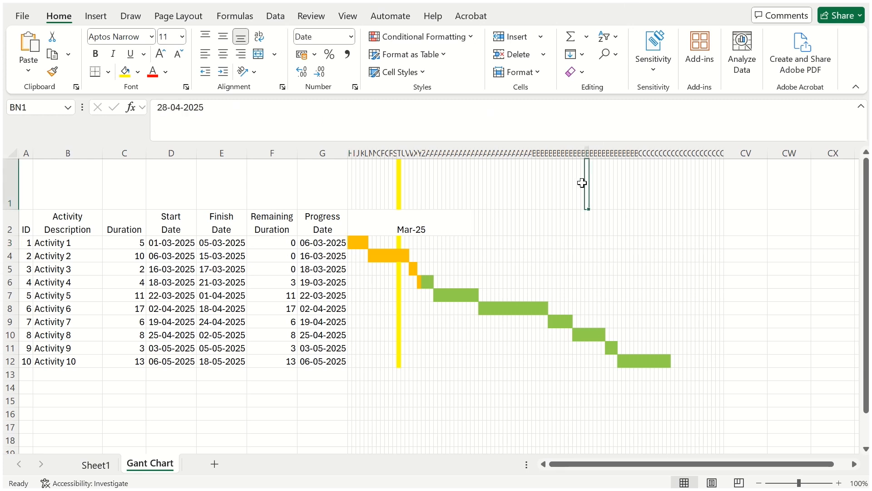
pyautogui.press('Down')
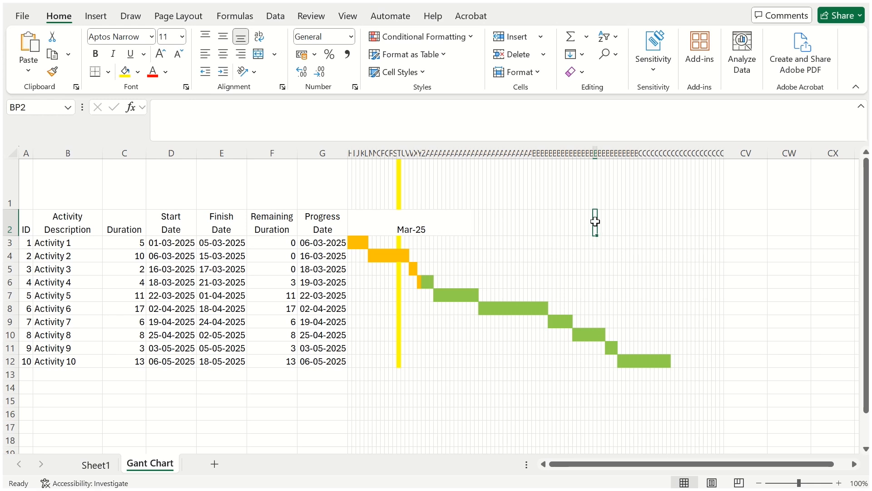
pyautogui.moveTo(596, 221); pyautogui.dragTo(476, 228)
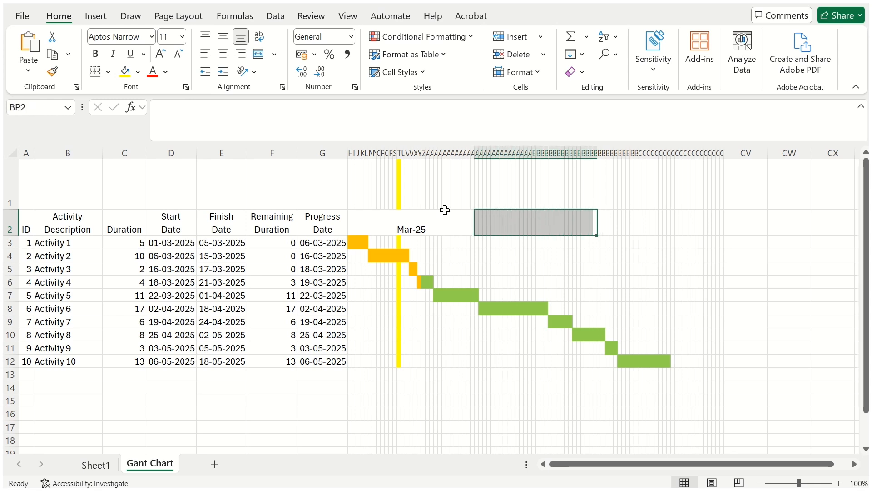
pyautogui.click(259, 54)
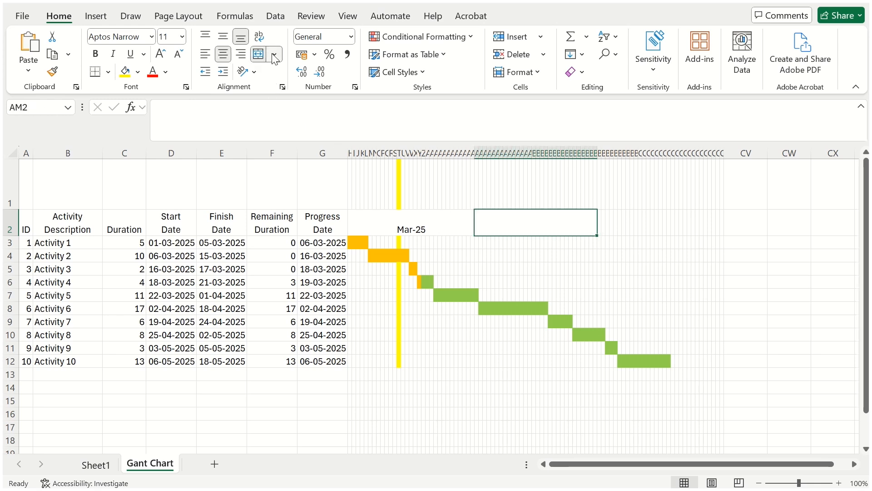
pyautogui.write('Apr-25')
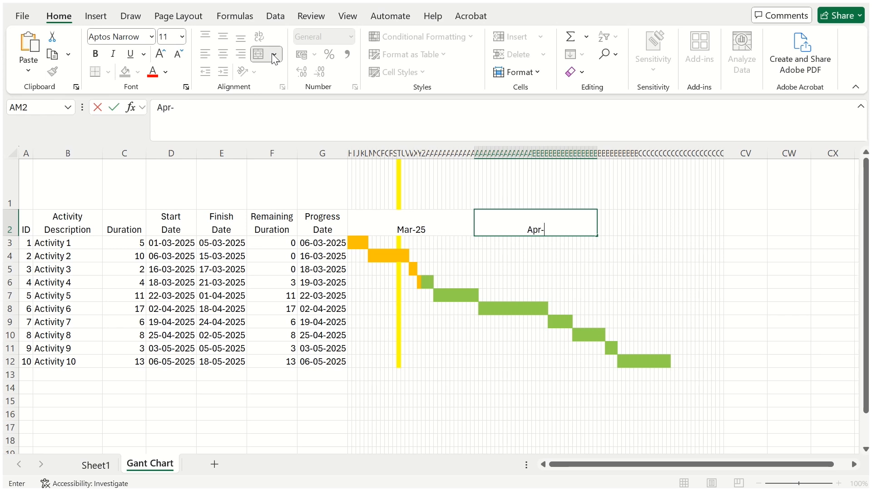
# - Merge and center BQ2:CU2 above the May dates and label it May-25
pyautogui.click(715, 223)
pyautogui.moveTo(720, 223); pyautogui.dragTo(598, 230)
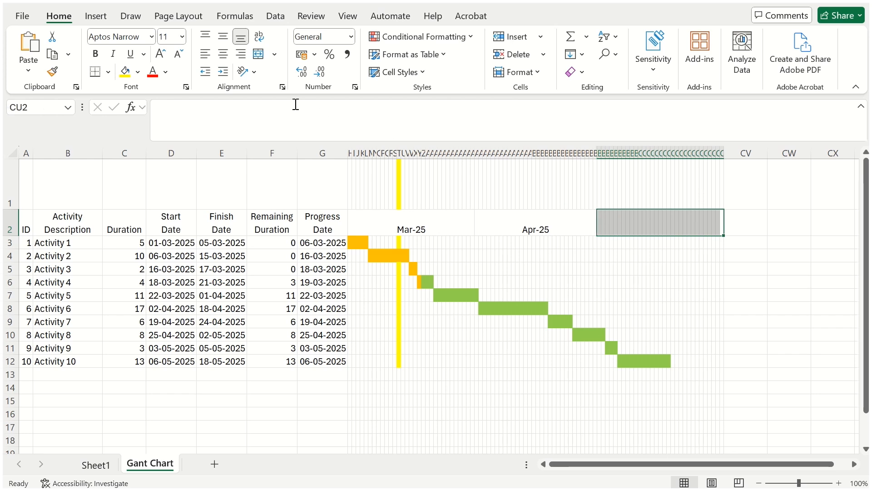
pyautogui.click(258, 54)
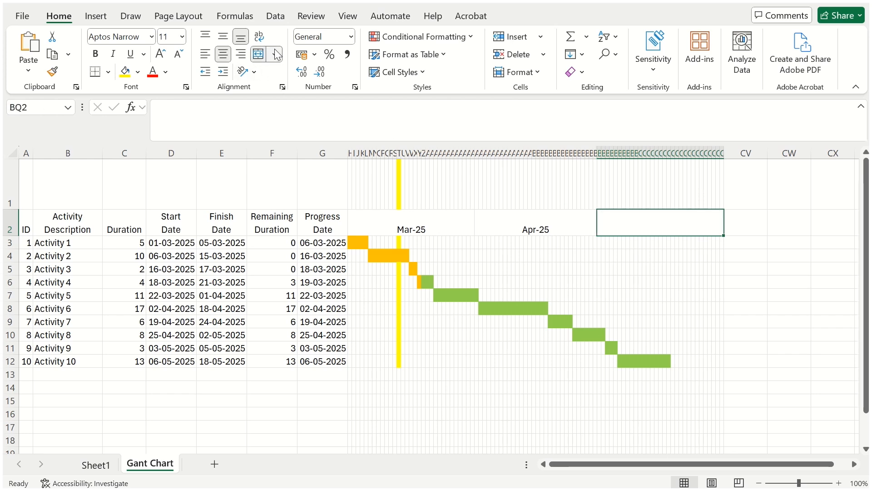
pyautogui.write('May-25')
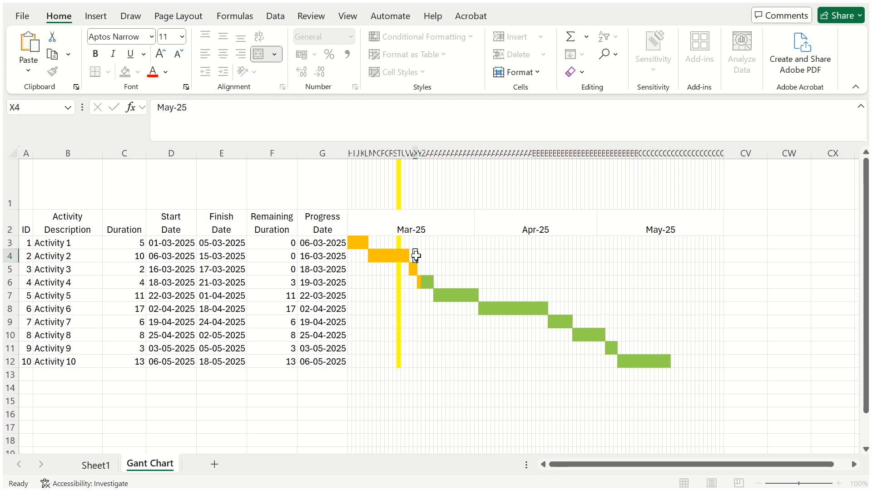
pyautogui.click(415, 256)
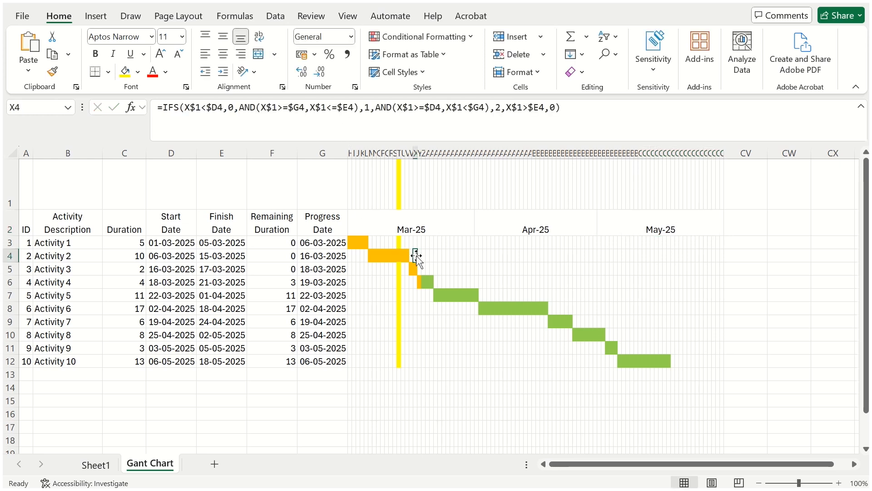
# - Hide row 1, which holds the daily dates
pyautogui.click(10, 186)
pyautogui.rightClick(9, 188)
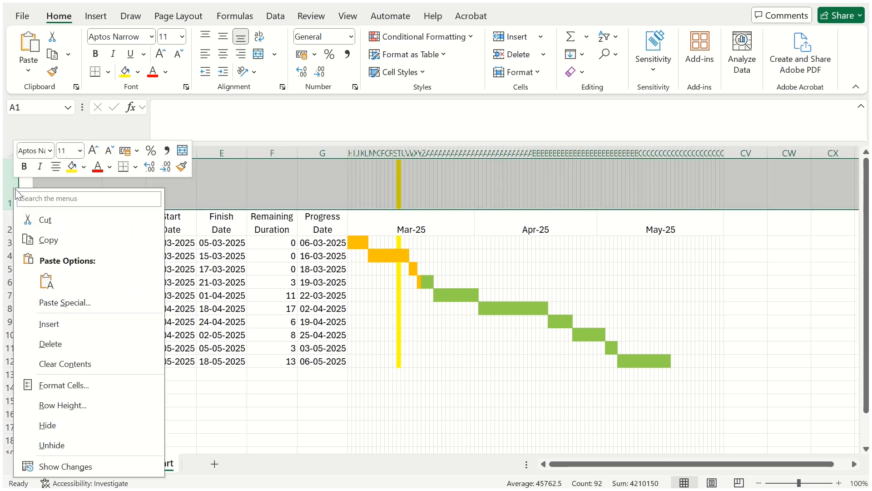
pyautogui.click(71, 425)
# - Hide the Remaining Duration and Progress Date columns, F and G
pyautogui.click(266, 152)
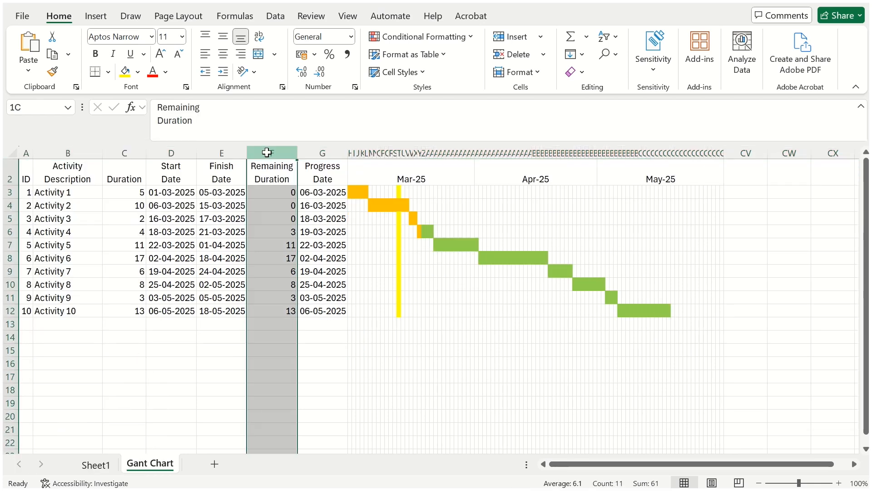
pyautogui.moveTo(268, 152); pyautogui.dragTo(309, 152)
pyautogui.rightClick(310, 152)
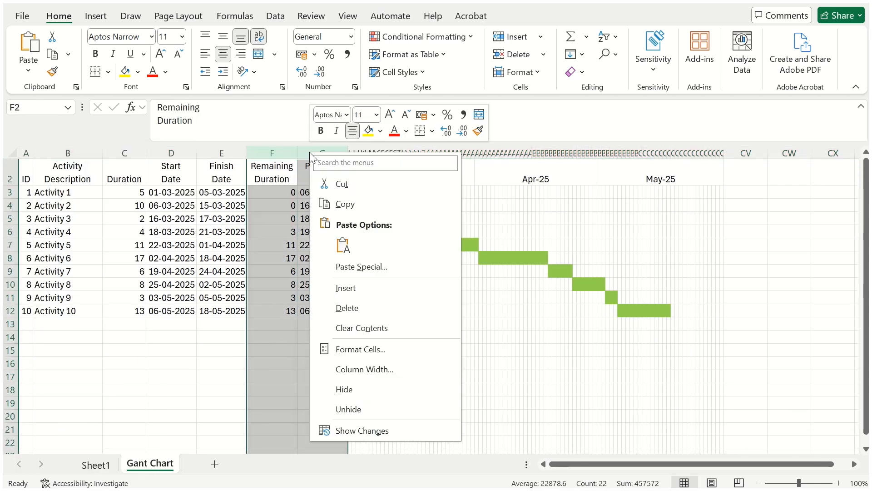
pyautogui.click(350, 389)
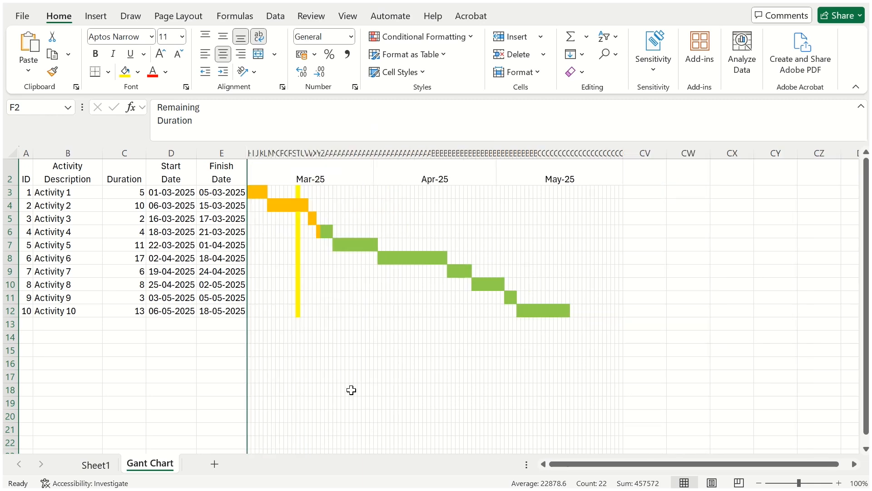
pyautogui.click(327, 349)
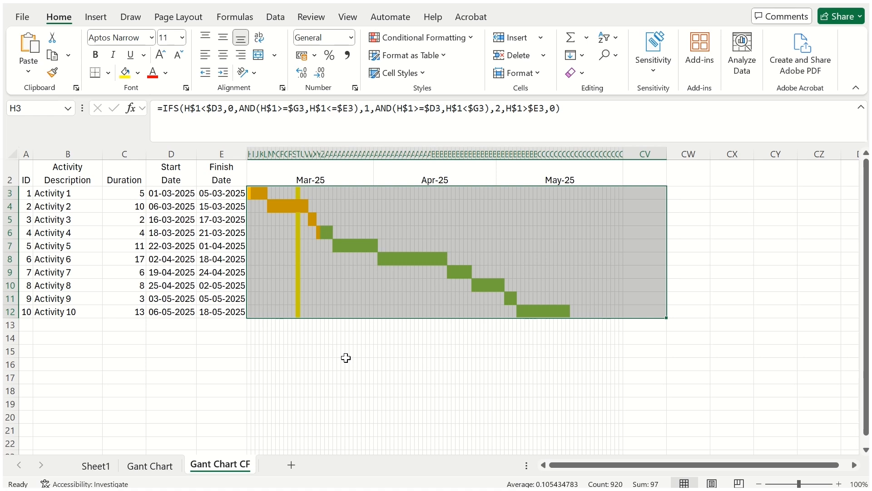
# - Delete the formulas in H3:CV12 on the Gant Chart CF sheet and clear the conditional formatting rules from the entire sheet
pyautogui.press('Delete')
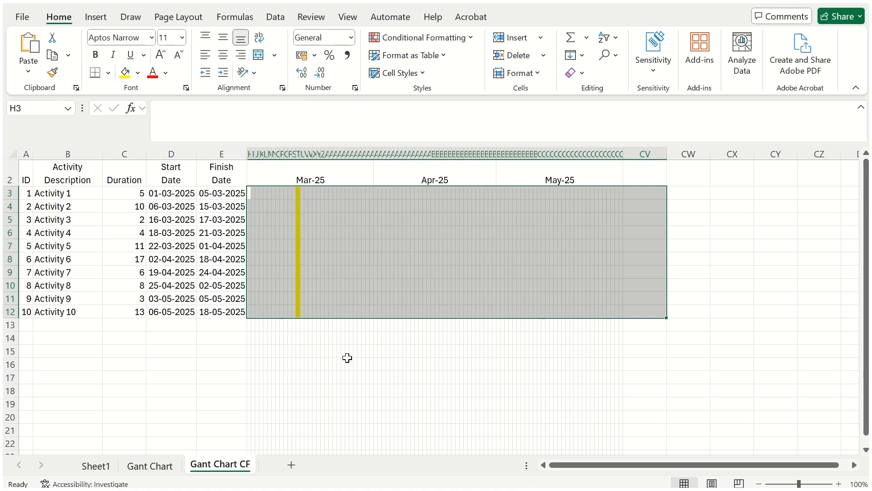
pyautogui.click(462, 40)
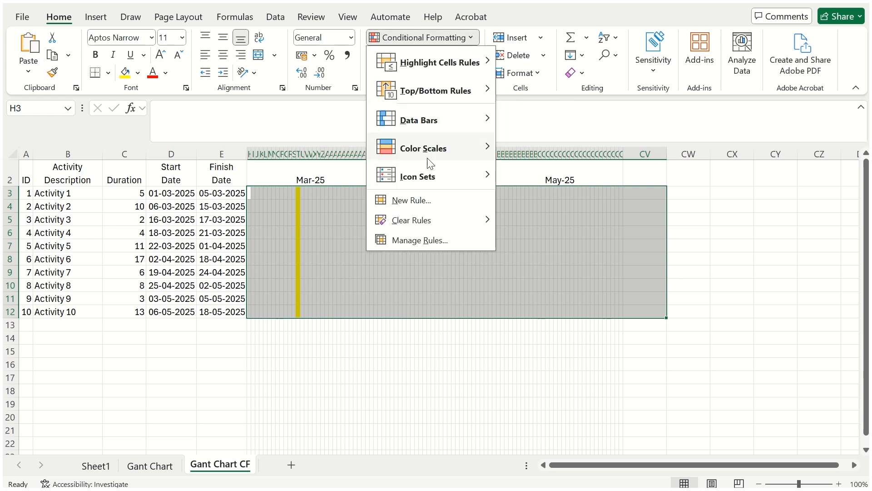
pyautogui.moveTo(418, 219)
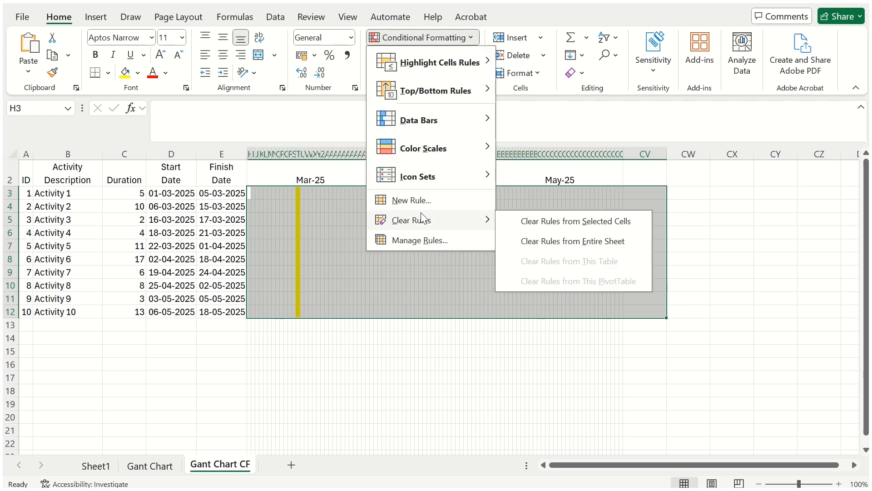
pyautogui.click(528, 244)
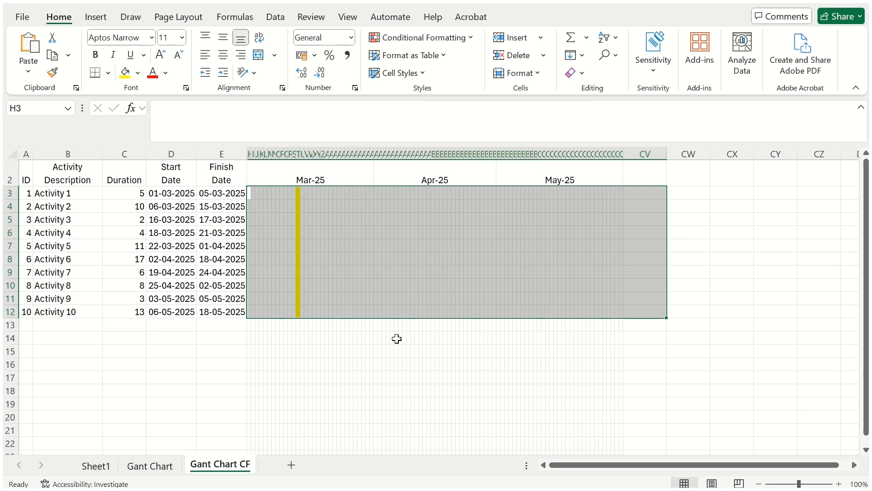
# - Add a formula-based conditional formatting rule to H3:CV12 using =AND(H$1>=$G3,H$1<=$E3) with a light green fill
pyautogui.click(472, 37)
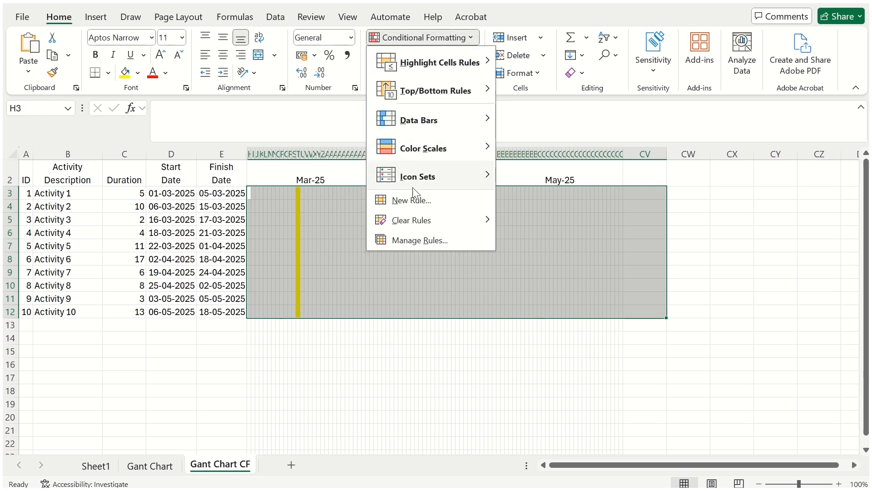
pyautogui.click(415, 205)
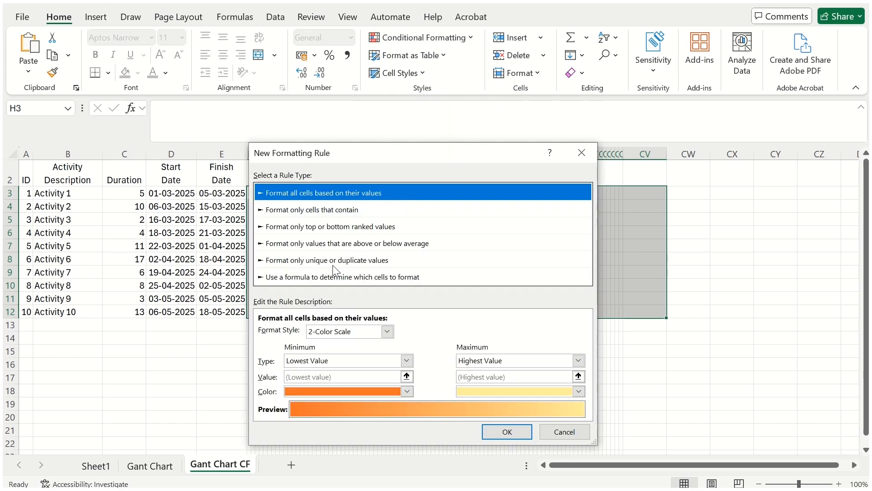
pyautogui.click(326, 278)
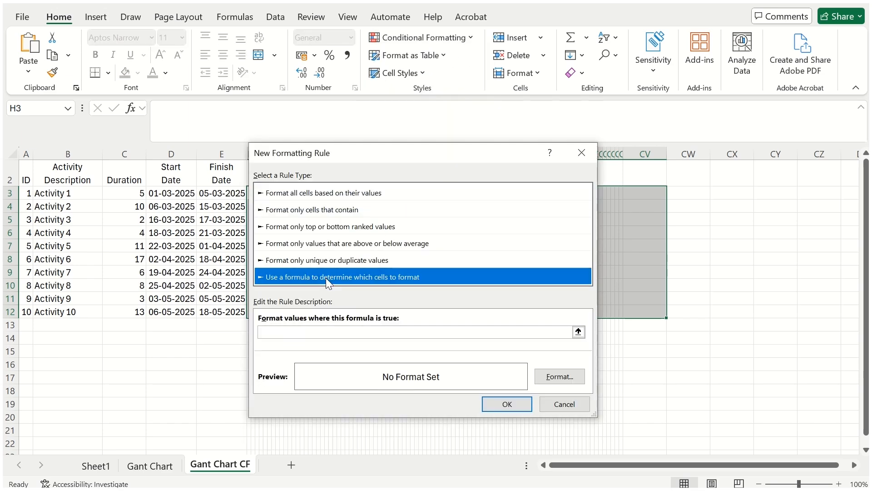
pyautogui.click(310, 330)
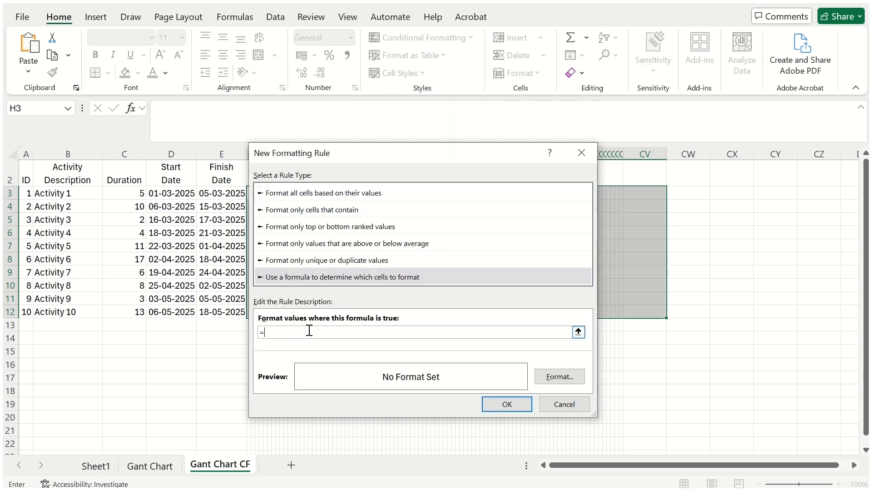
pyautogui.write('AND(H$1>=$D3,H$1<=$E3)')
pyautogui.click(562, 378)
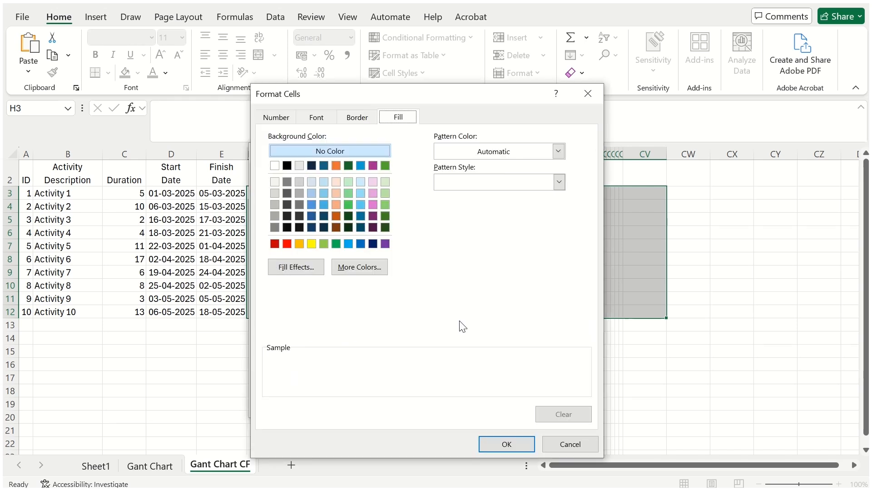
pyautogui.click(324, 244)
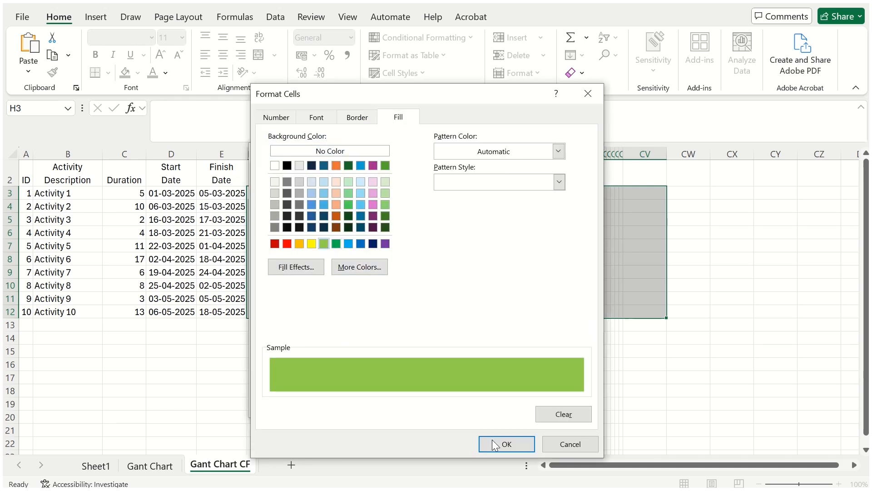
pyautogui.click(521, 447)
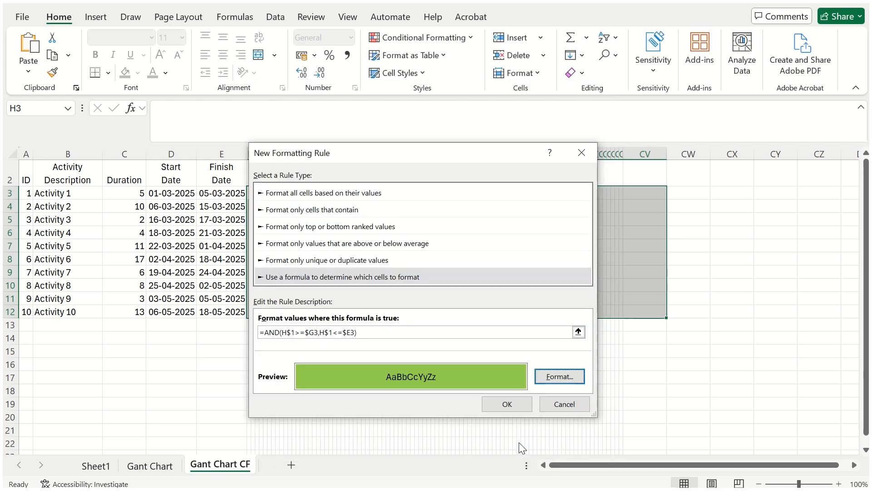
pyautogui.click(515, 404)
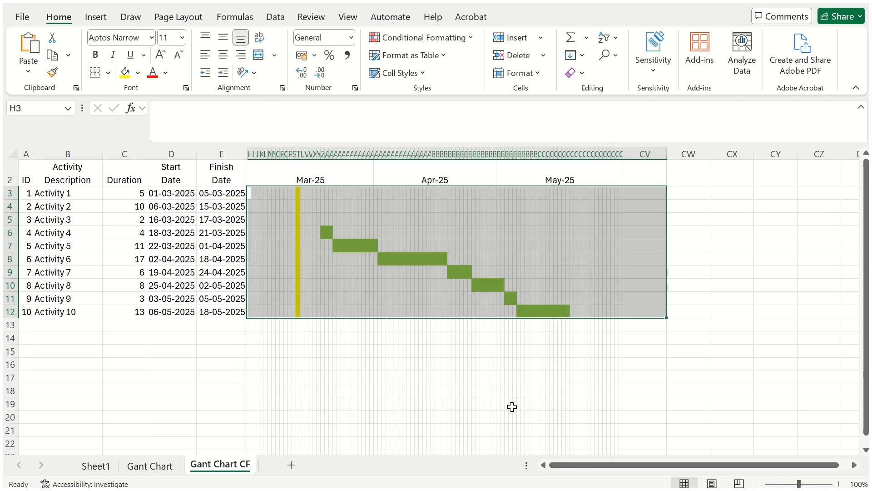
# - Add a second formula-based conditional formatting rule to H3:CV12 using =AND(H$1>=$D3,H$1<$G3) with an orange fill
pyautogui.click(462, 41)
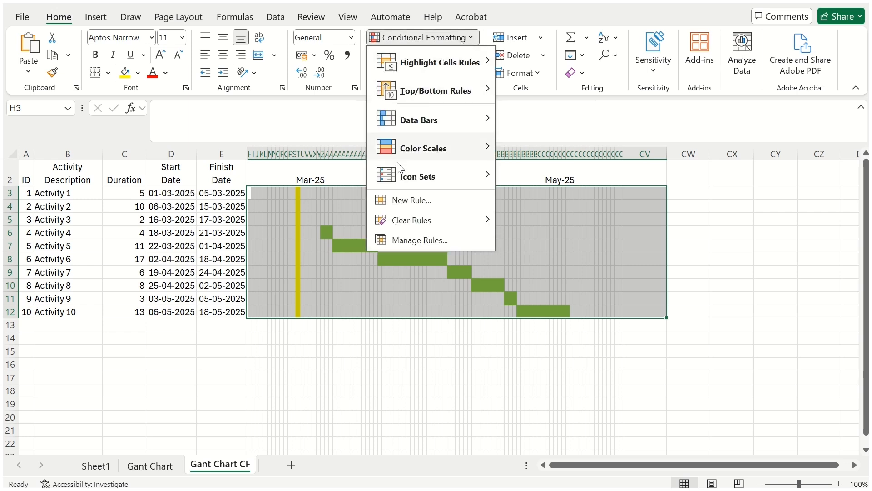
pyautogui.click(397, 200)
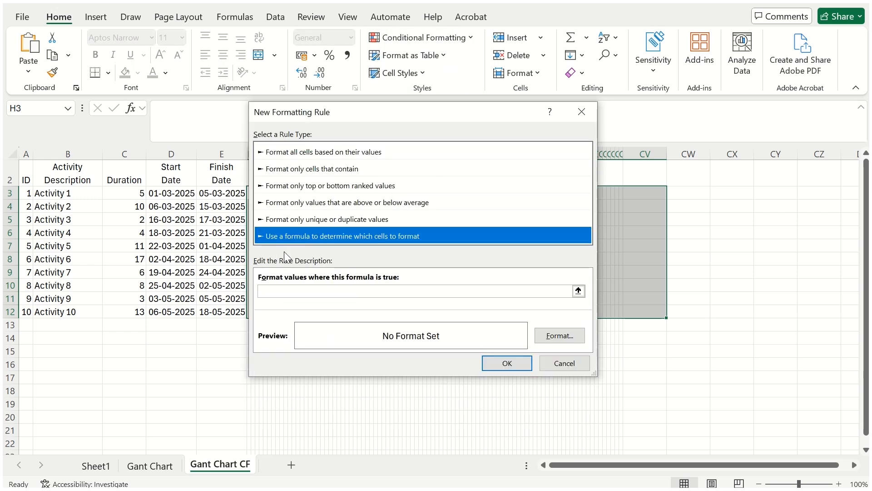
pyautogui.click(283, 291)
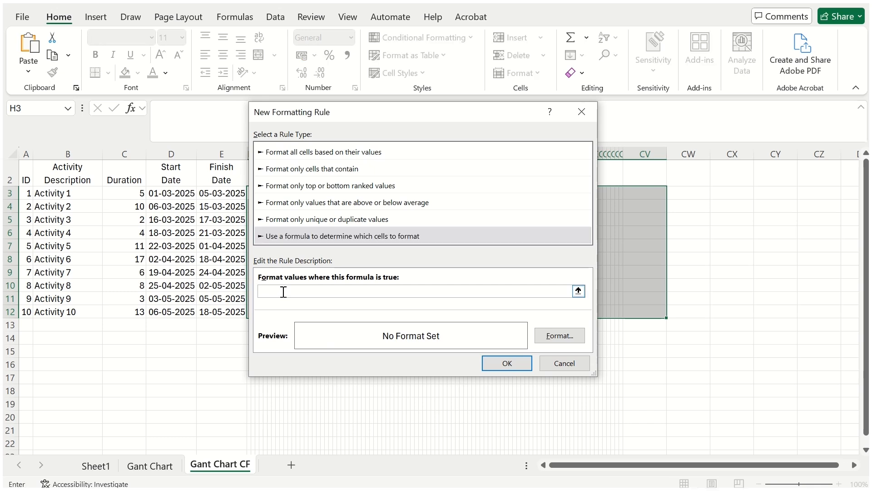
pyautogui.write('=')
pyautogui.write('AND(H$1>=$D3,H$1<$G3)')
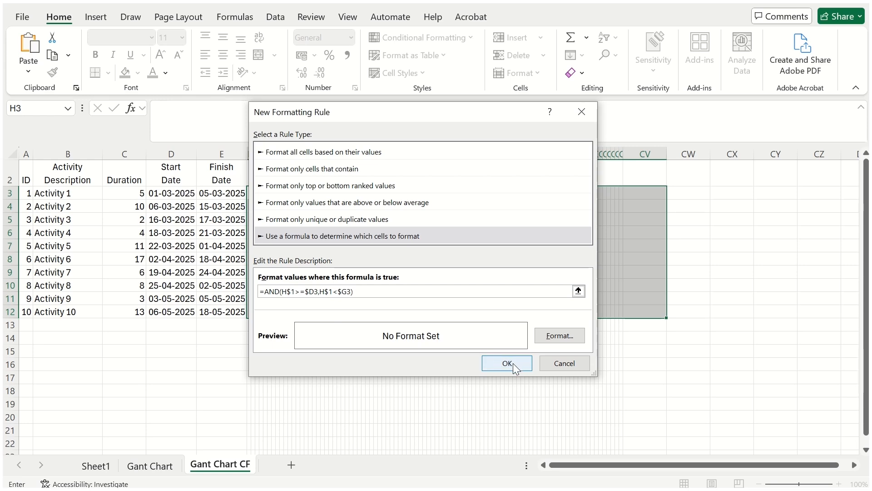
pyautogui.click(545, 339)
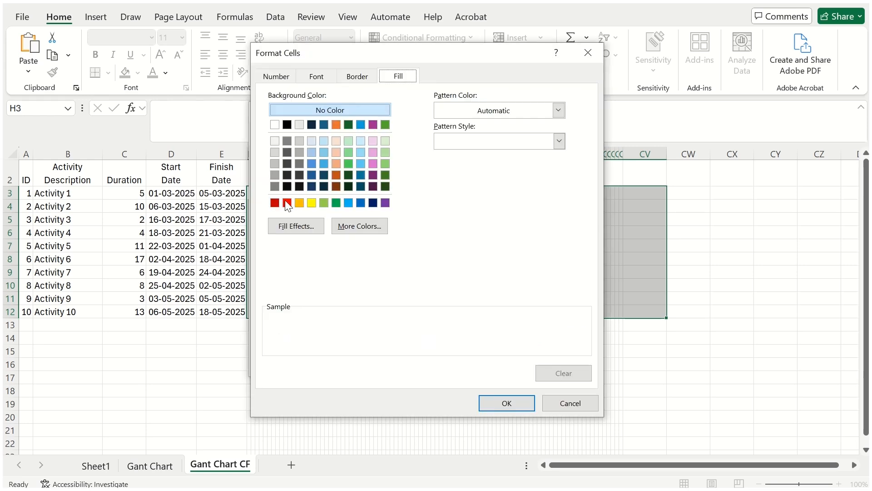
pyautogui.click(299, 202)
pyautogui.click(507, 403)
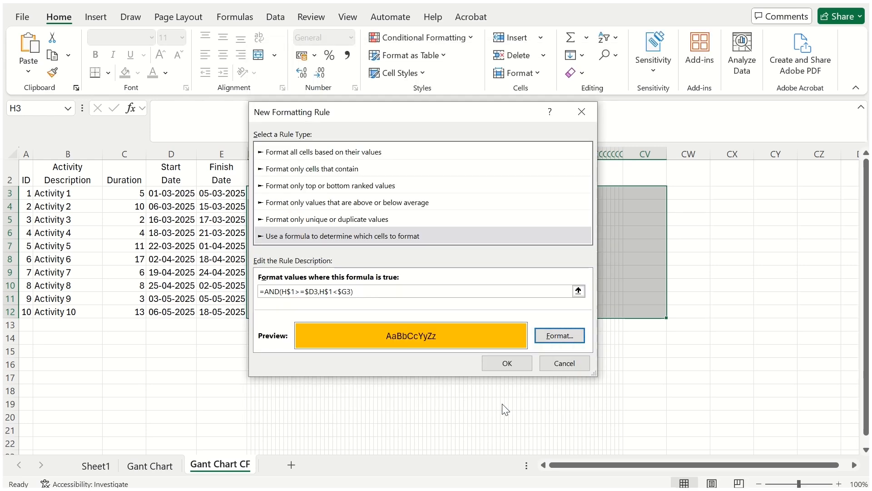
pyautogui.click(511, 358)
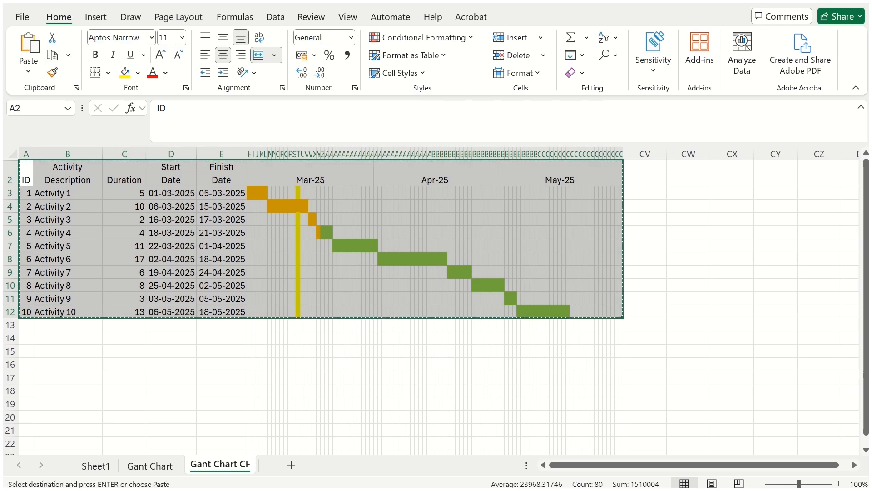
# - Switch to the PowerPoint slide titled Project Coloured GANTT Chart with the Gantt chart range A2:CU12 copied
pyautogui.hotkey('alt', 'Tab')
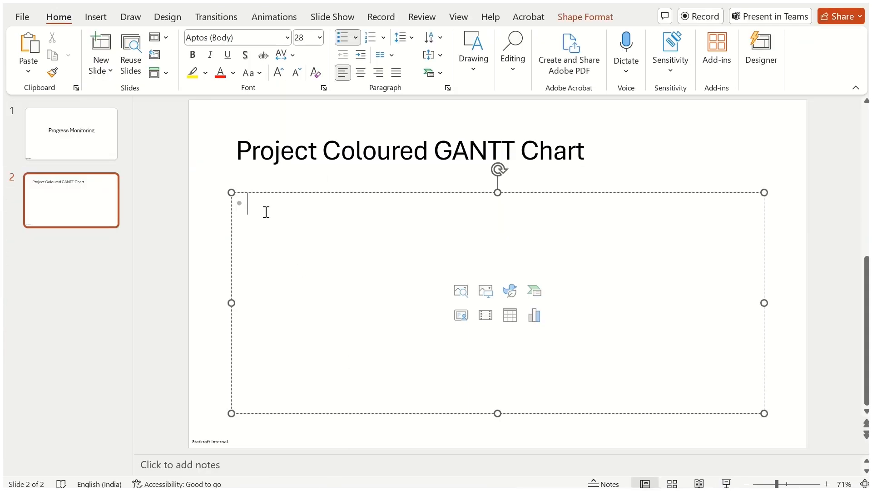